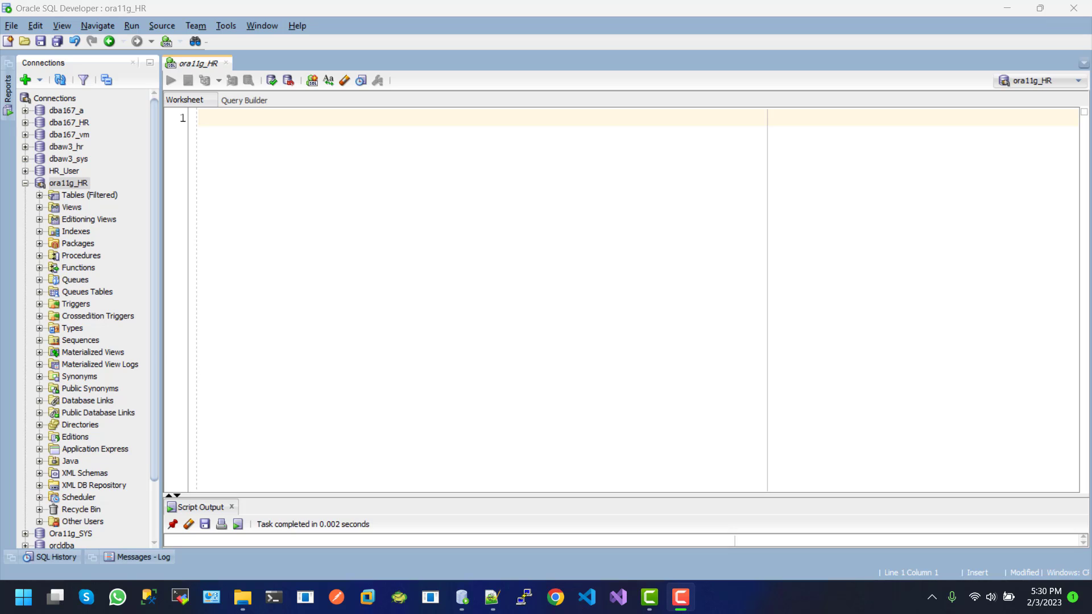
text(DE)
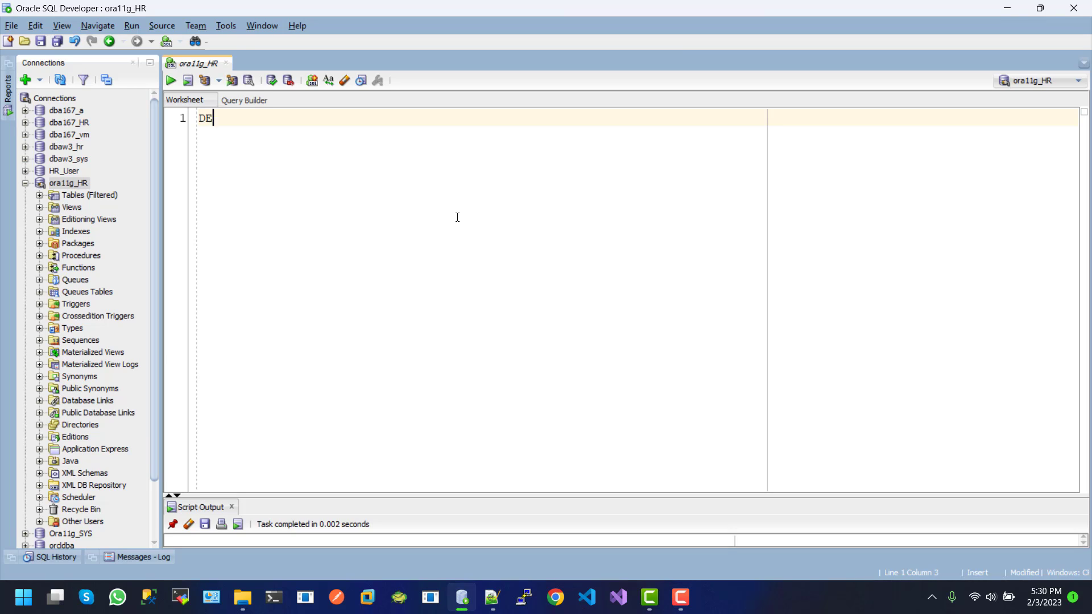
text(CLARE   CURSOR C_EMP_LIST   IS     SELECT * FROM EMPLOYE)
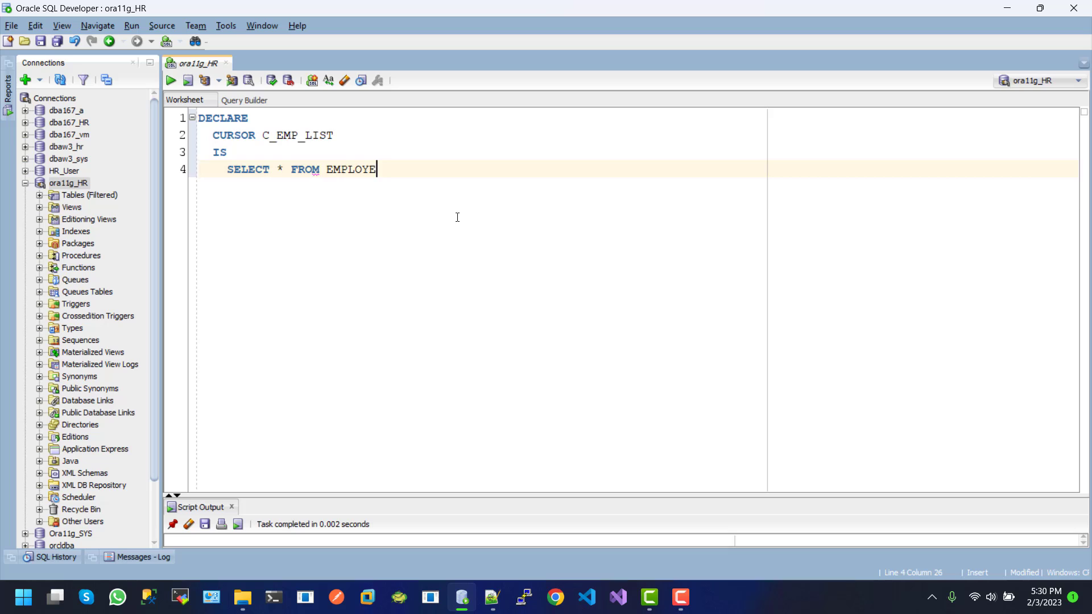
text(ES;    V_EMP C_EMP_LIST)
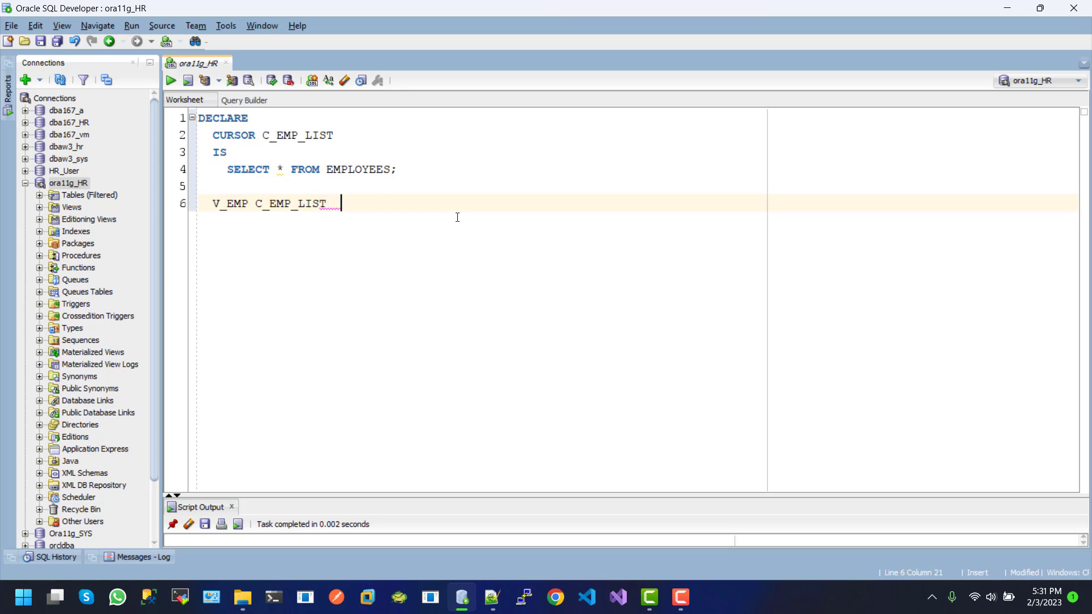
text(%ROWTYPE;)
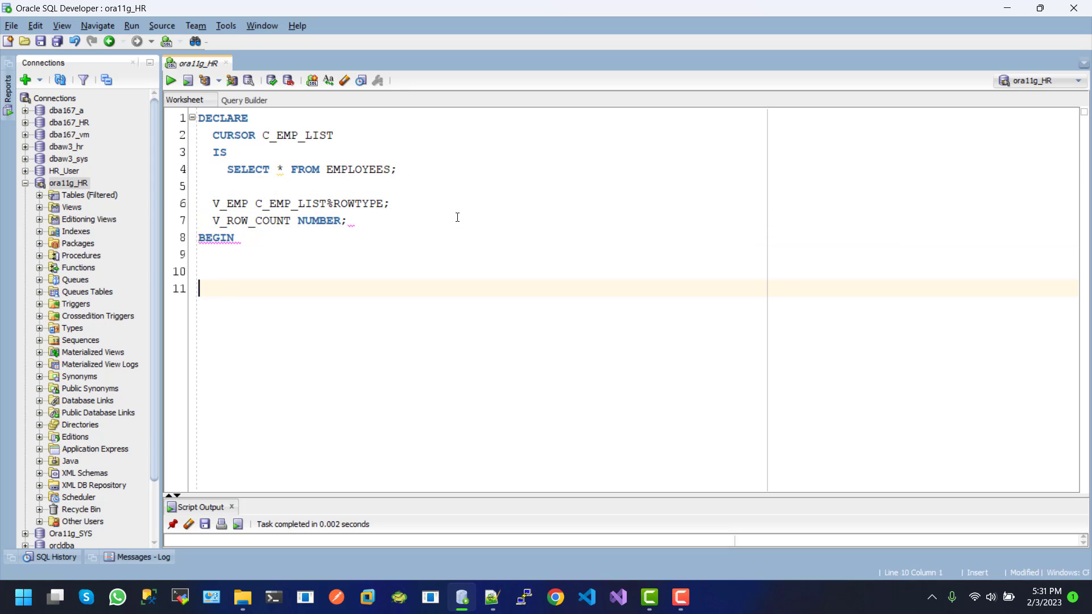
text(   V_ROW_COUNT NUMBER; BEGIN   IF END;)
- Write the %ISOPEN check with its THEN keyword and a V_ROW_COUNT output line
key(Up)
text(IF NOT C_EMP_LIST%ISOPEN THEN)
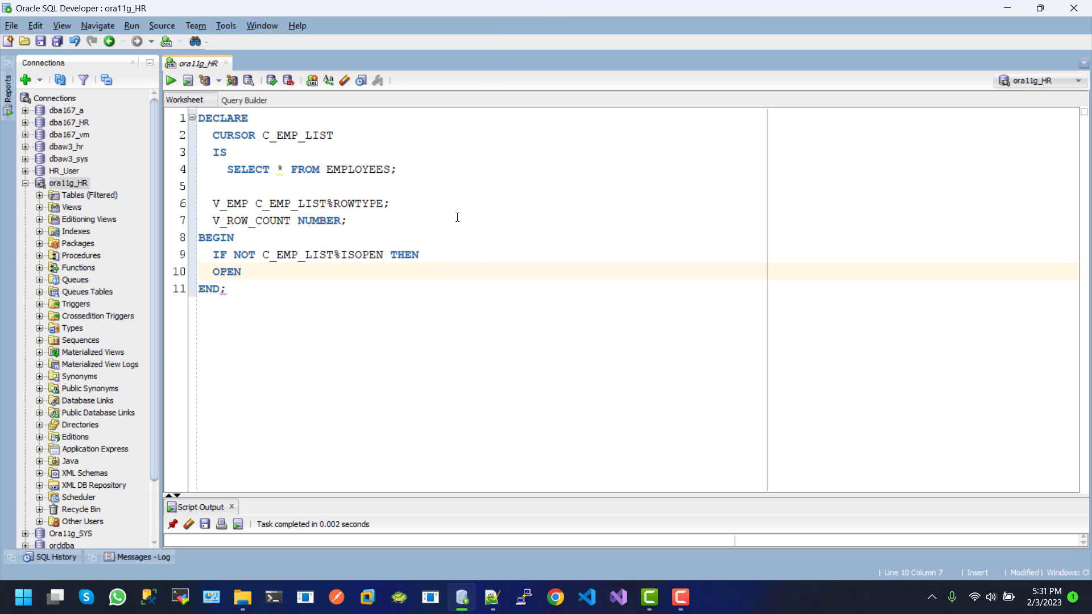
text(     OPEN C_EMP_LIST     DBMS_OUTPUT.PUT_LINE(''))
key(Left)
key(Left)
text(CURS)
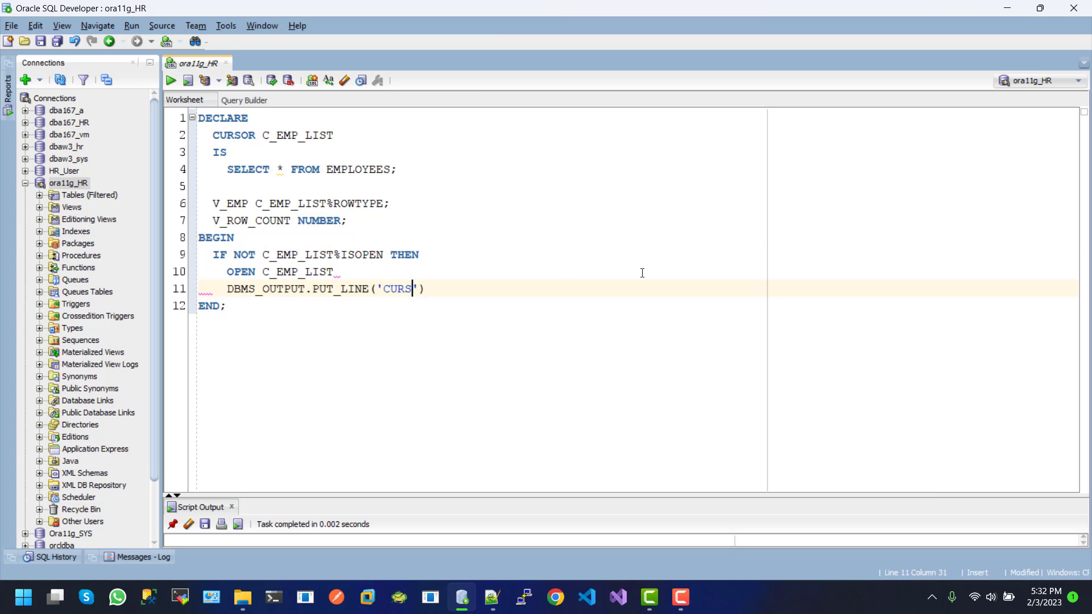
text(OR IS NOW OPEN)
key(End)
text(;     V_ROW_COUNT:=C_EMP_LIST%)
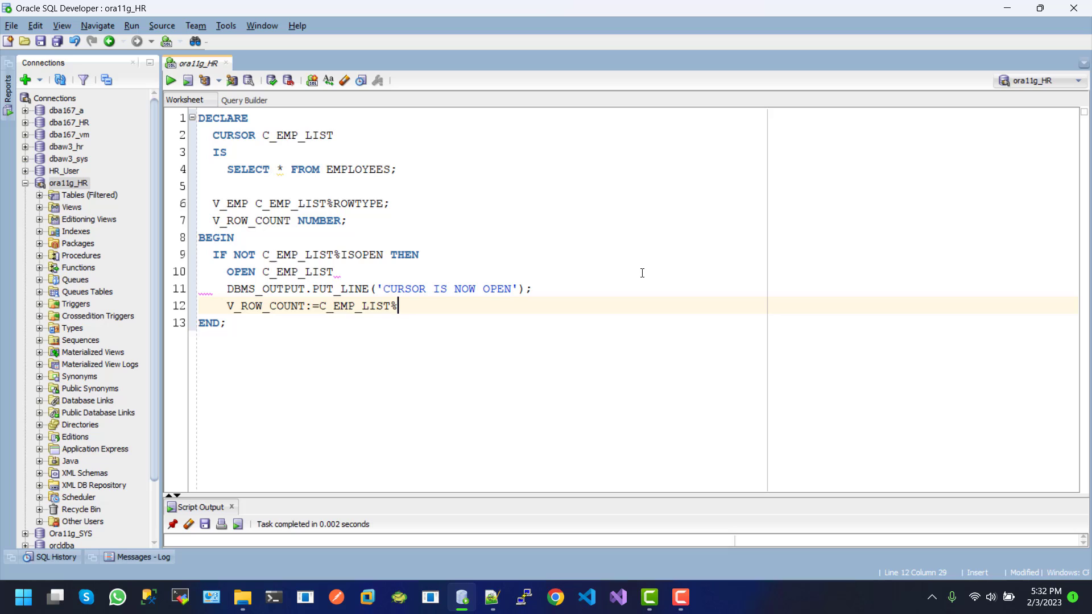
text(ROWCOUNT;   END IF;)
key(Up)
text(DBMS_OUTPUT.PUT_LINE('CURSOR IS NOW OPEN');     )
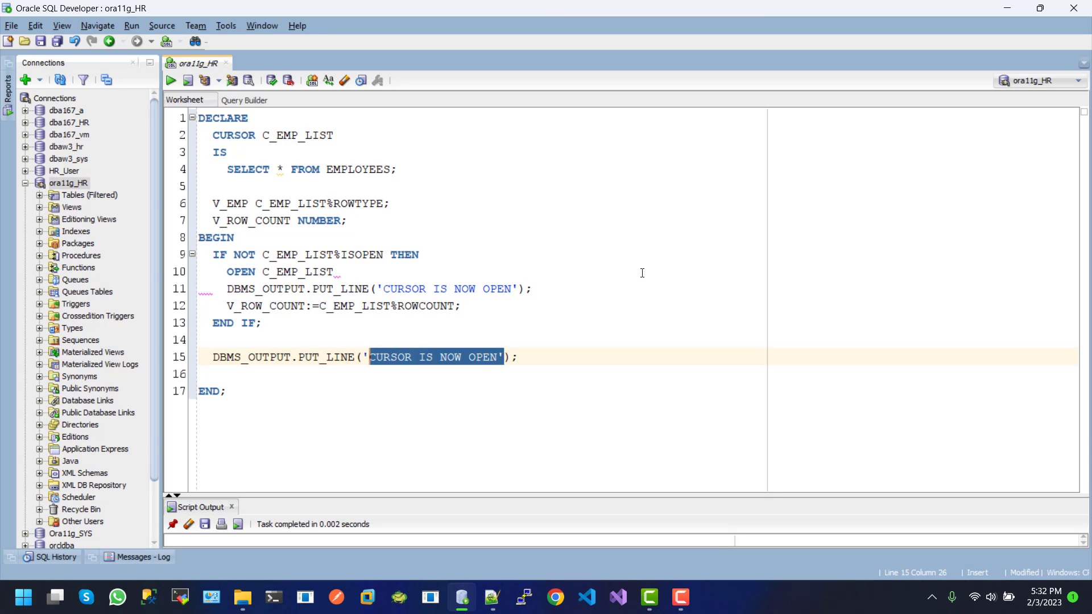
text(V_ROW_COUNT)
key(End)
key(Up)
click(362, 357)
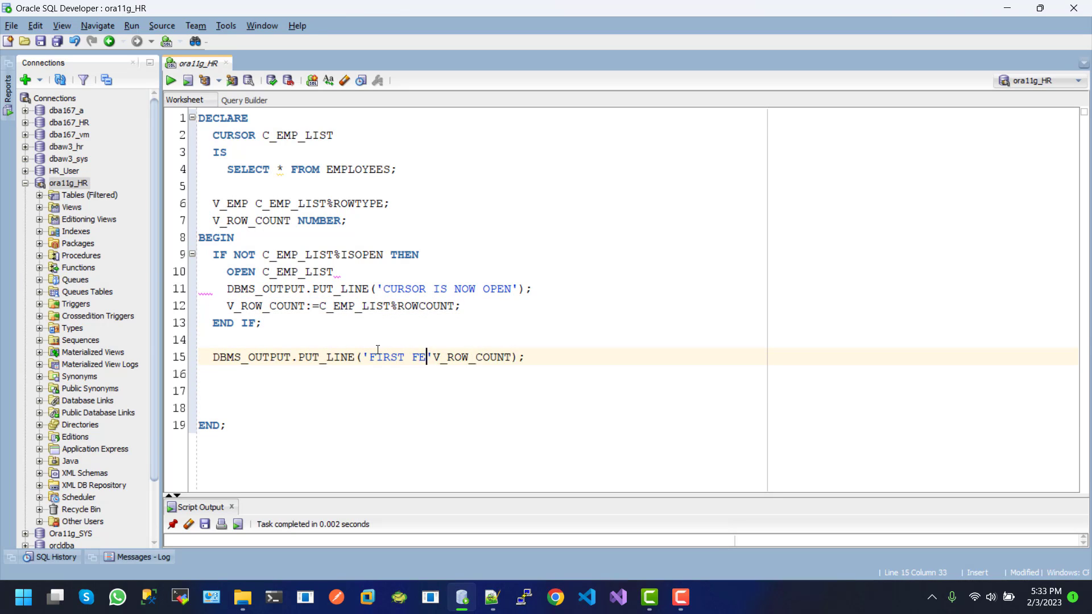
text('FIRST FETCH COUNT - '||)
key(End)
text(FETCH DBMS_OUTPUT.PUT_LINE('CURSOR IS NOW OPEN');C_EMP)
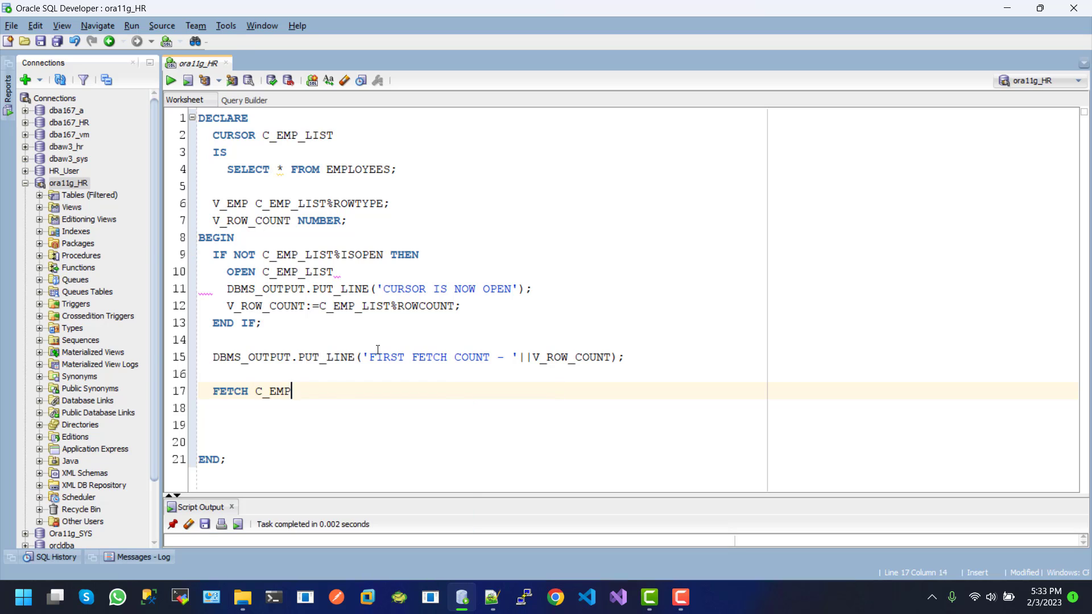
text(_LIST INTO V_EMP)
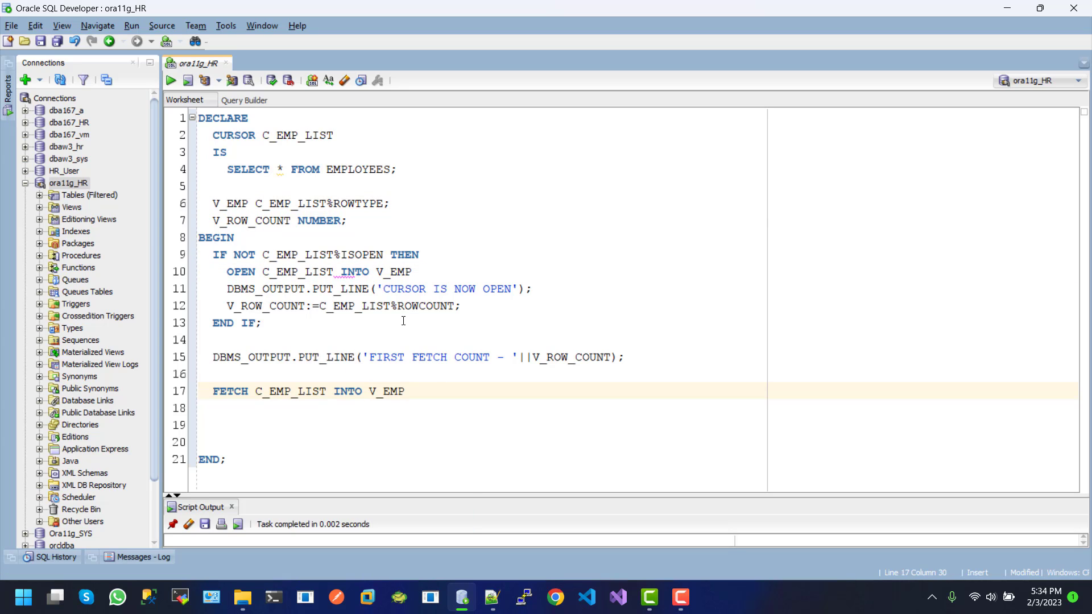
- Remove the stray INTO V_EMP from line 10 and add the FIRST FETCH COUNT output after the fetch
double_click(350, 272)
drag(340, 271, 376, 271)
key(BackSpace)
click(410, 391)
text(;)
key(BackSpace)
text(DBMS_OUTPUT.PUT_LINE('FIRST FETCH COUNT - '||V_ROW_COUNT);)
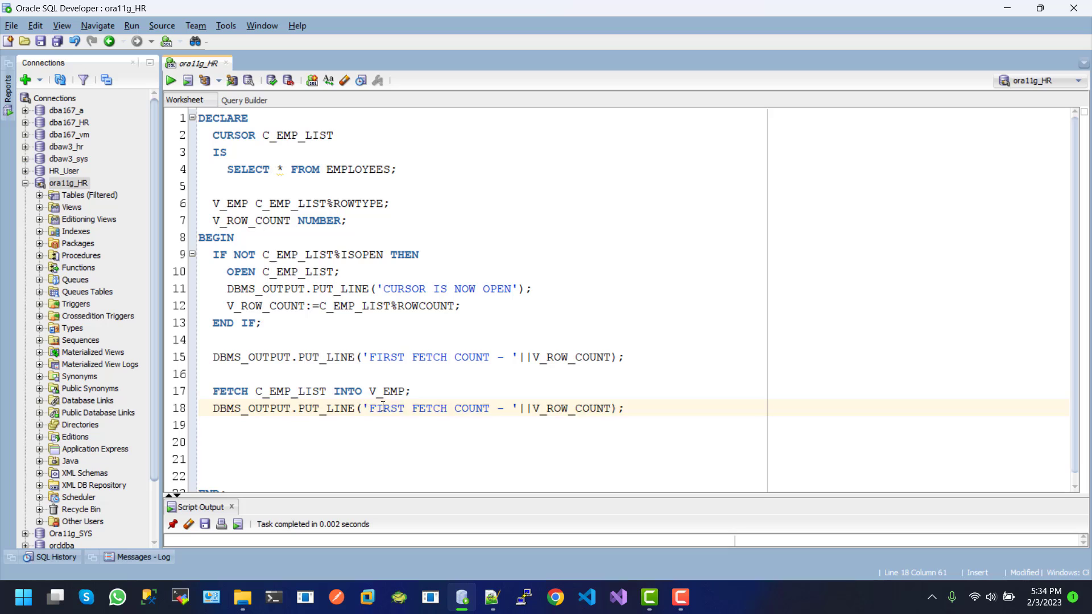
- Edit the copied count line on line 18 and add an output line inside the fetch loop
double_click(386, 409)
text(SECOND)
click(636, 408)
text(WHILE C_EMP_LIST%)
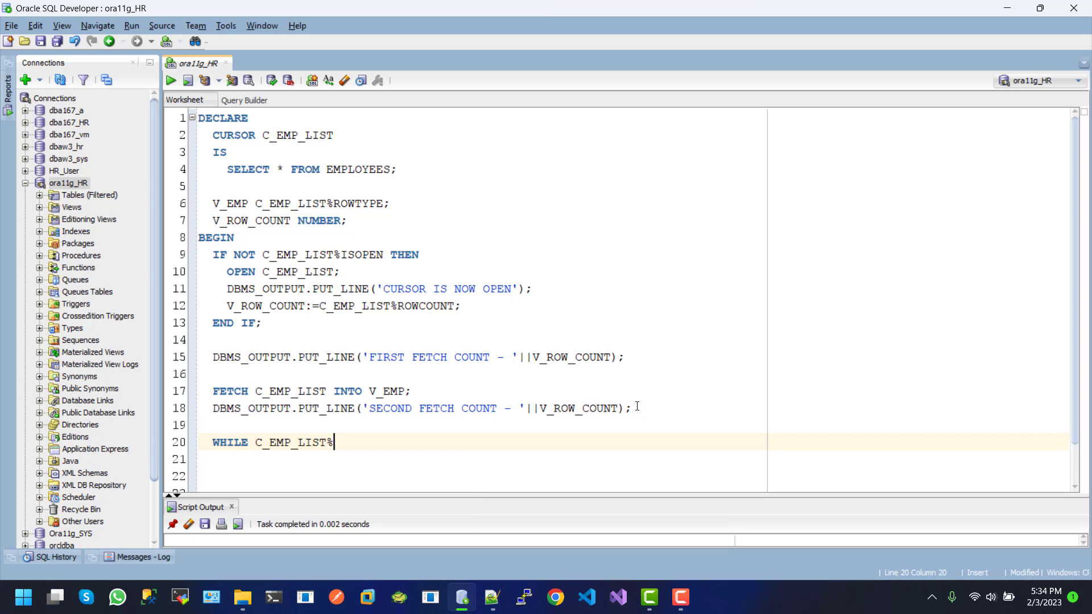
text(FOUND AND C_EMP_LIST)
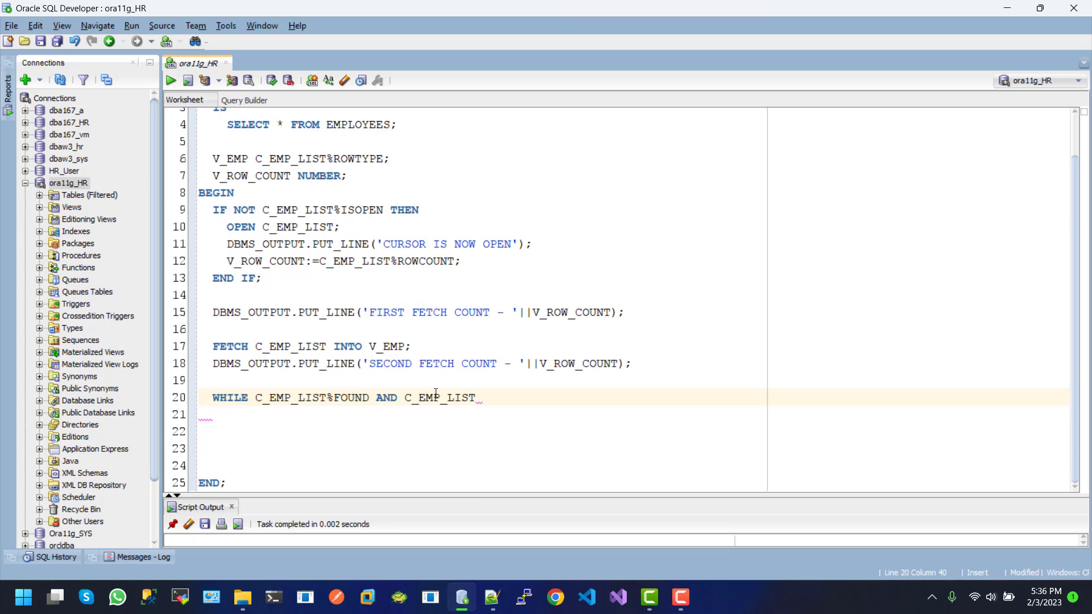
text(%ROWCOUNT<6   LOOP    END LOOP;)
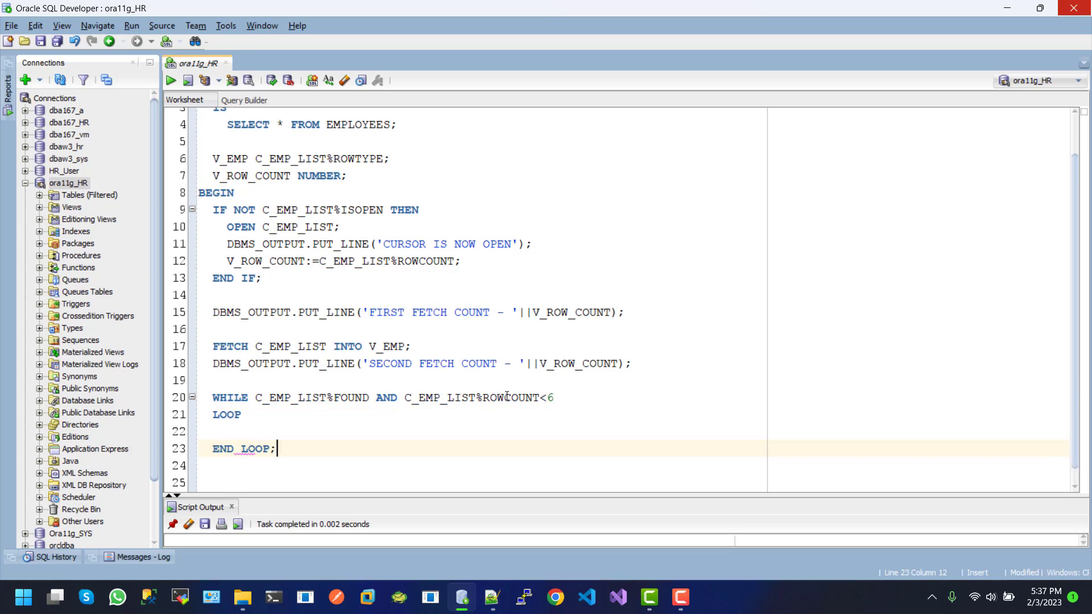
key(Delete)
key(Up)
text(DBMS_OUTPUT.PUT_LINE('FIRST FETCH COUNT - '||V_ROW_COUNT);)
drag(382, 448, 611, 449)
text(EMPLOYEE NAME '|| )
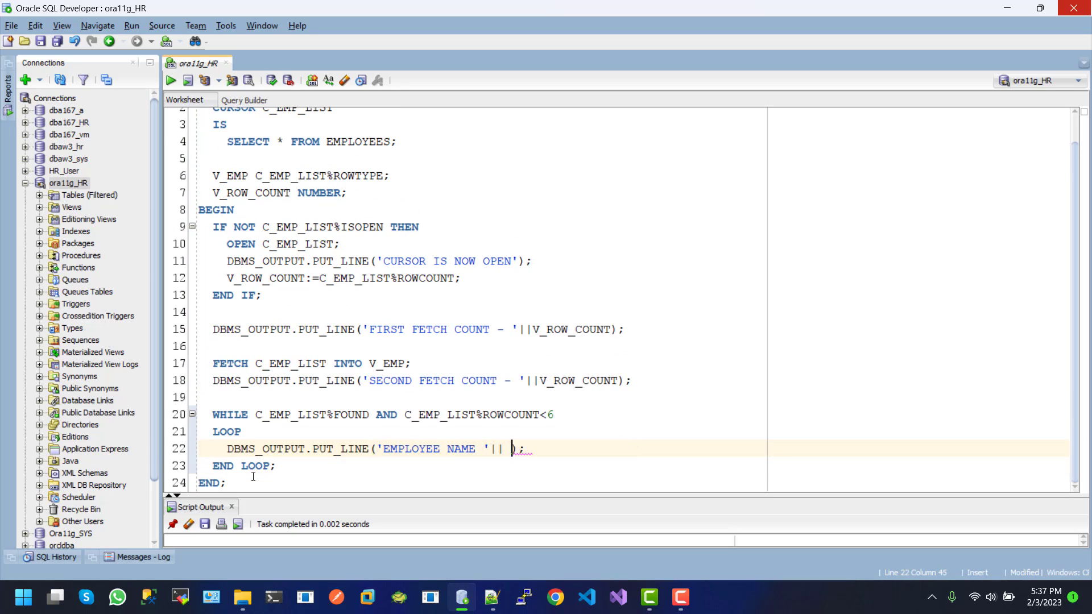
text(V_EMP.LAST_NAME)
- Finish the loop's employee last-name output statement and add a line after END LOOP
key(End)
key(Return)
text(FETCH C_EMP_LIST INTO V_EMP;)
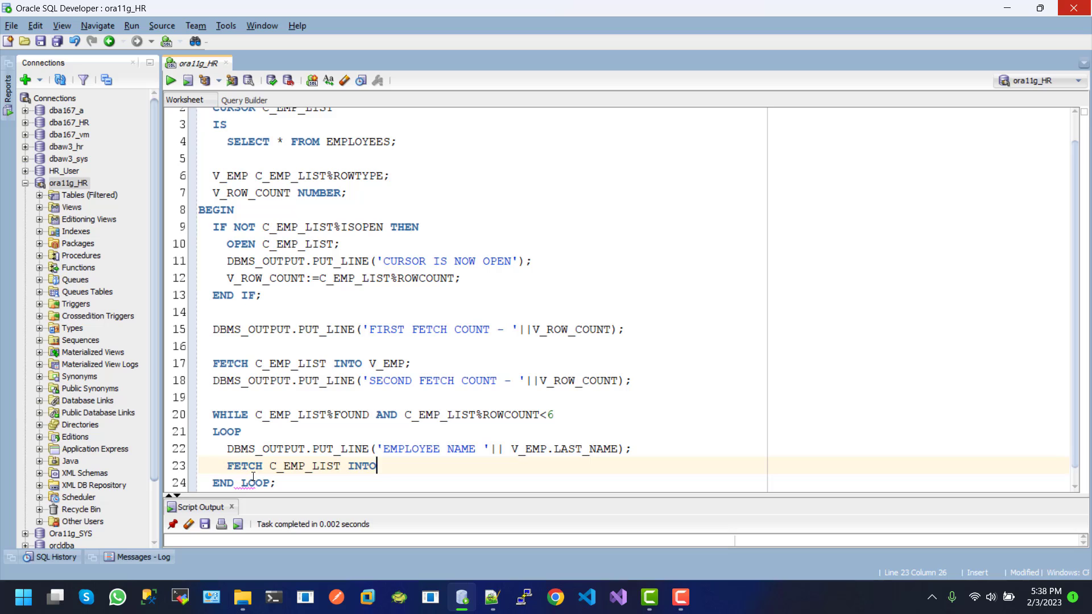
key(Down)
key(Return)
text(CLOSE C_EMP_LIST;)
- Insert the row count assignment after the first FETCH on line 18
click(409, 347)
key(Return)
text(V_ROW_COUNT:=C_EMP_LIST%ROWCOUNT;)
drag(447, 329, 213, 329)
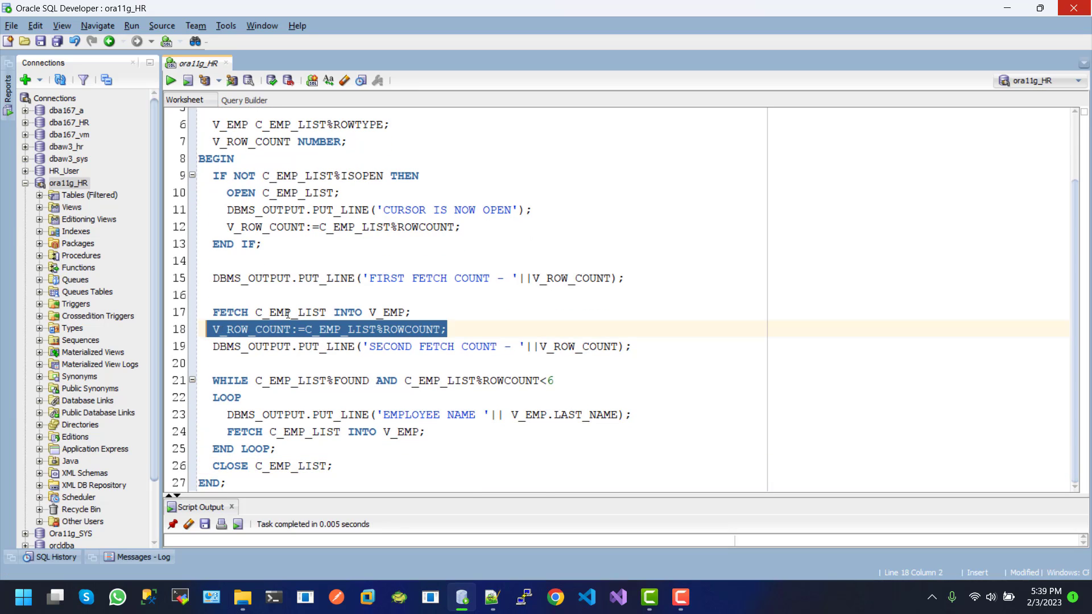
scroll(547, 299, up, 3)
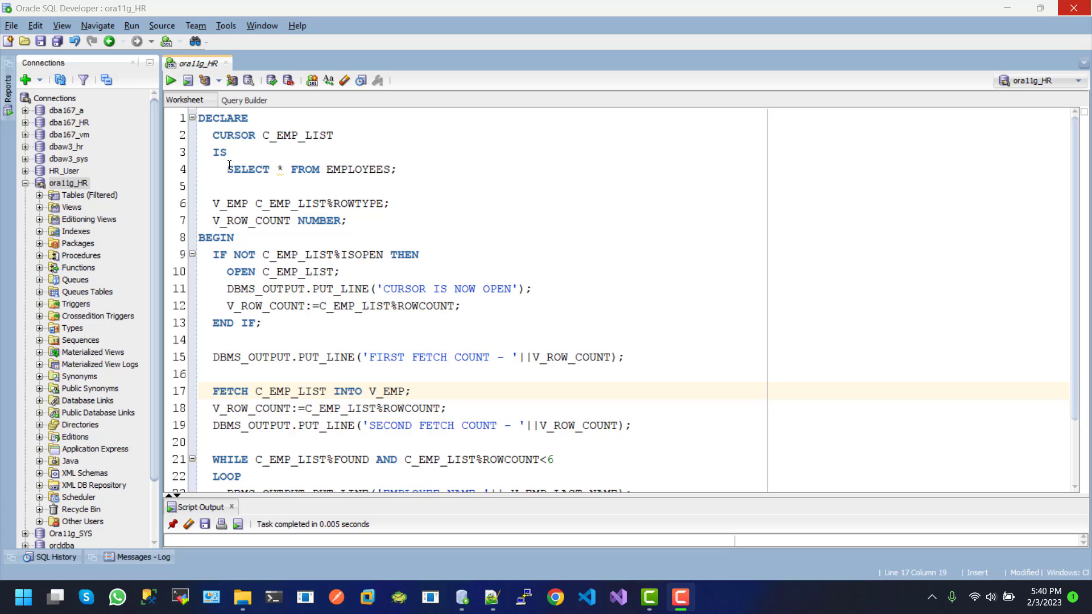
drag(228, 168, 400, 169)
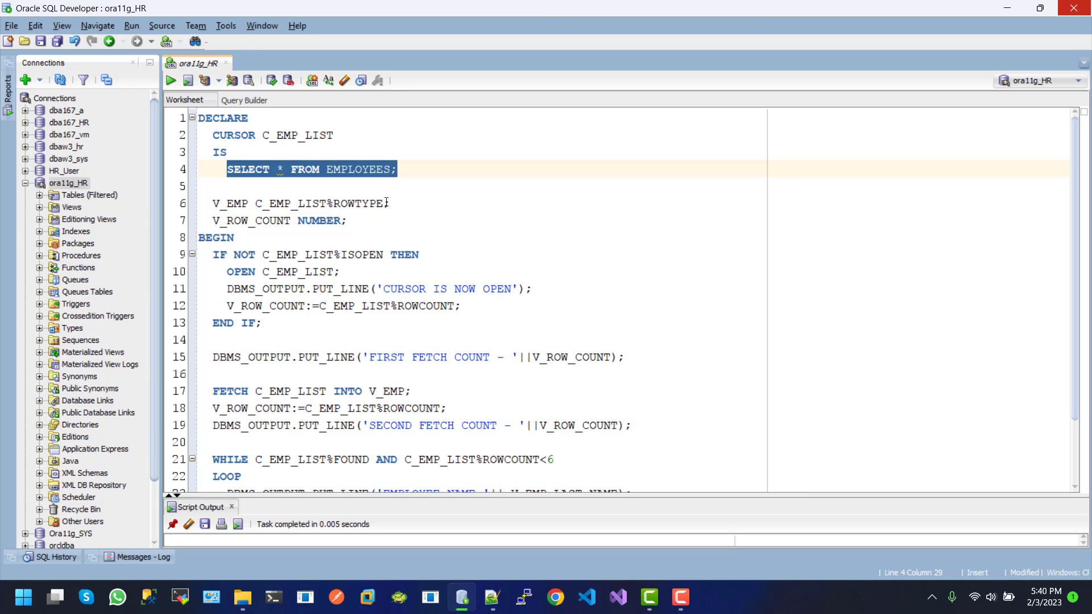
mouse_move(389, 203)
mouse_down()
mouse_move(254, 204)
mouse_move(255, 220)
mouse_move(366, 218)
mouse_up()
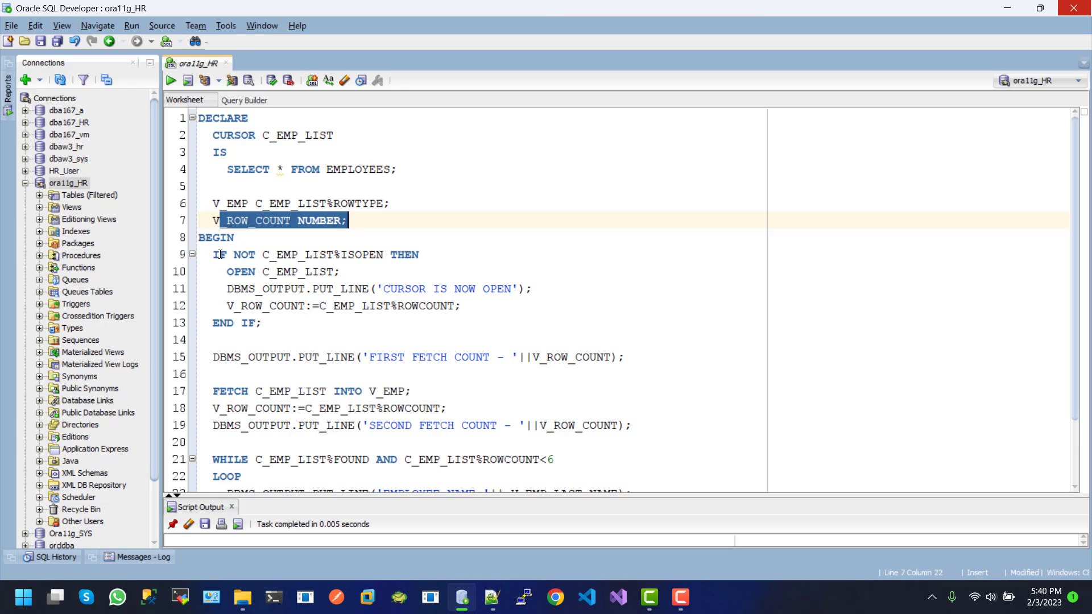
drag(261, 255, 329, 254)
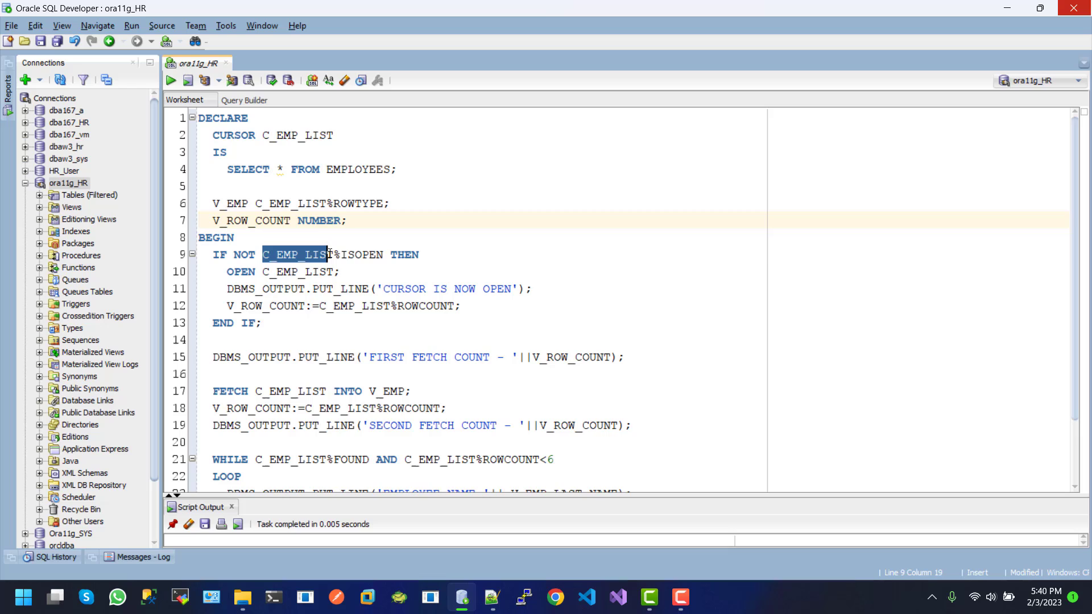
click(354, 254)
double_click(354, 254)
click(387, 254)
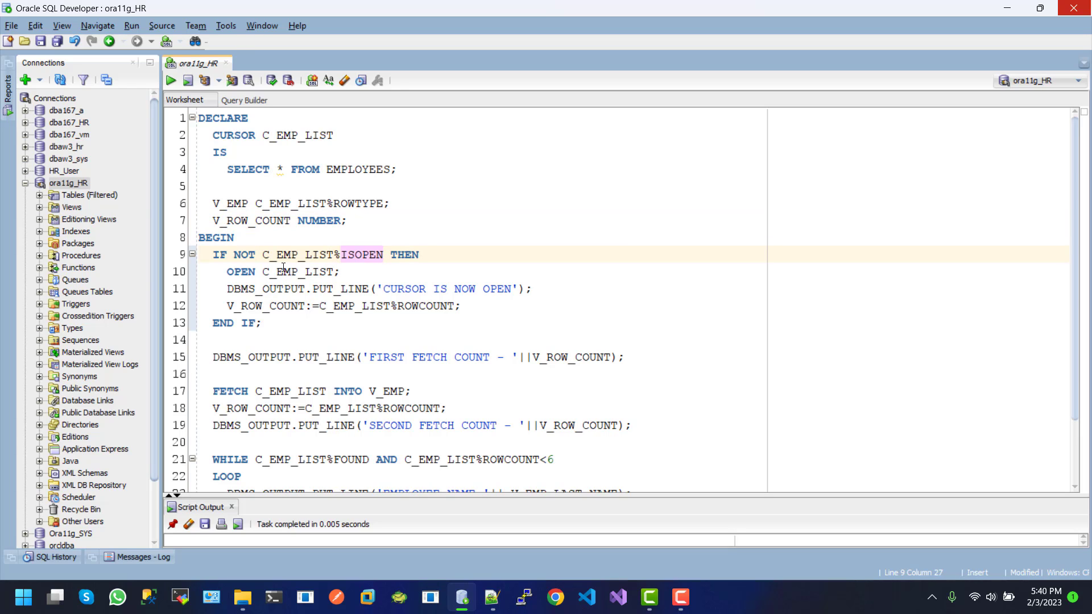
drag(227, 272, 461, 305)
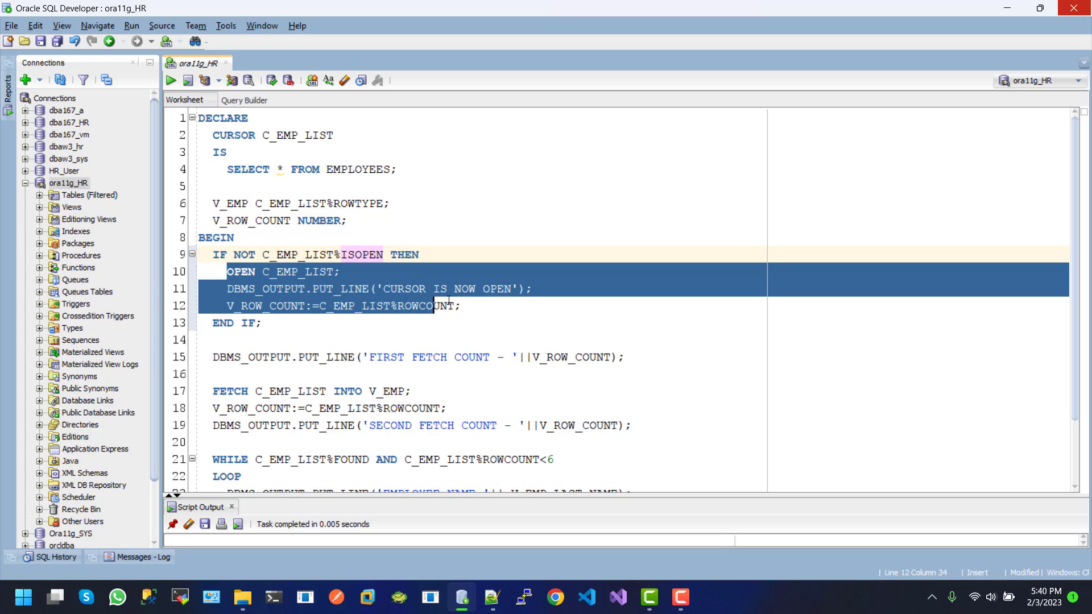
click(335, 288)
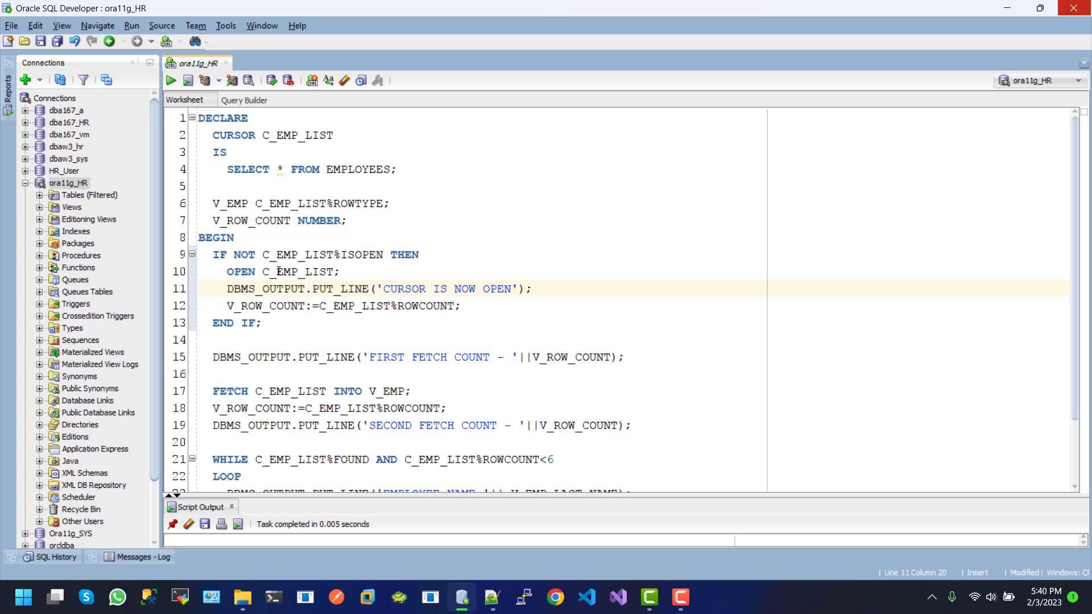
drag(227, 272, 270, 272)
drag(228, 289, 427, 289)
drag(228, 272, 345, 272)
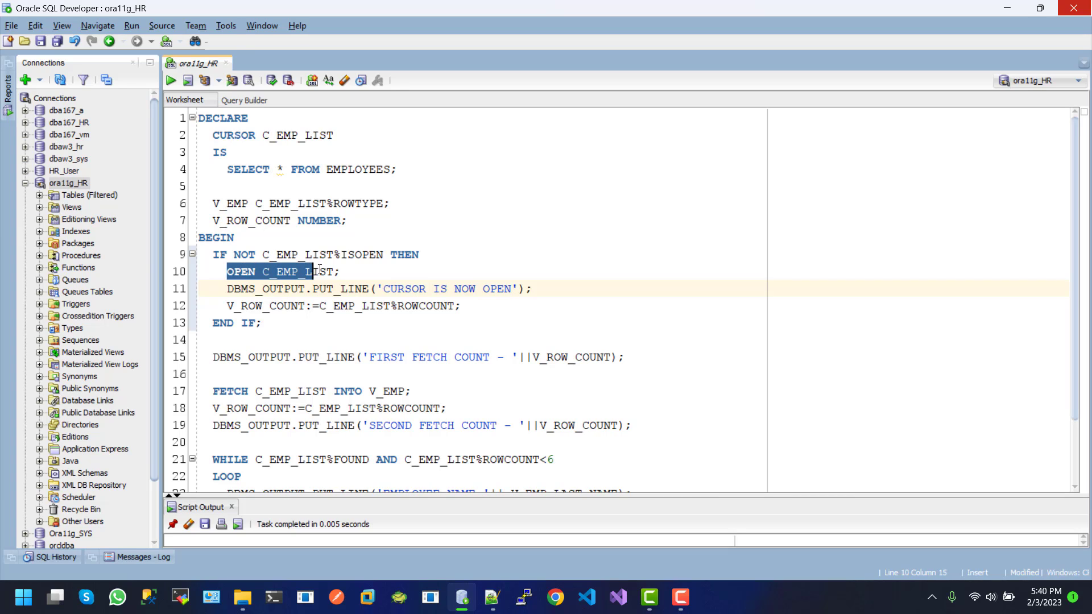
drag(227, 305, 308, 305)
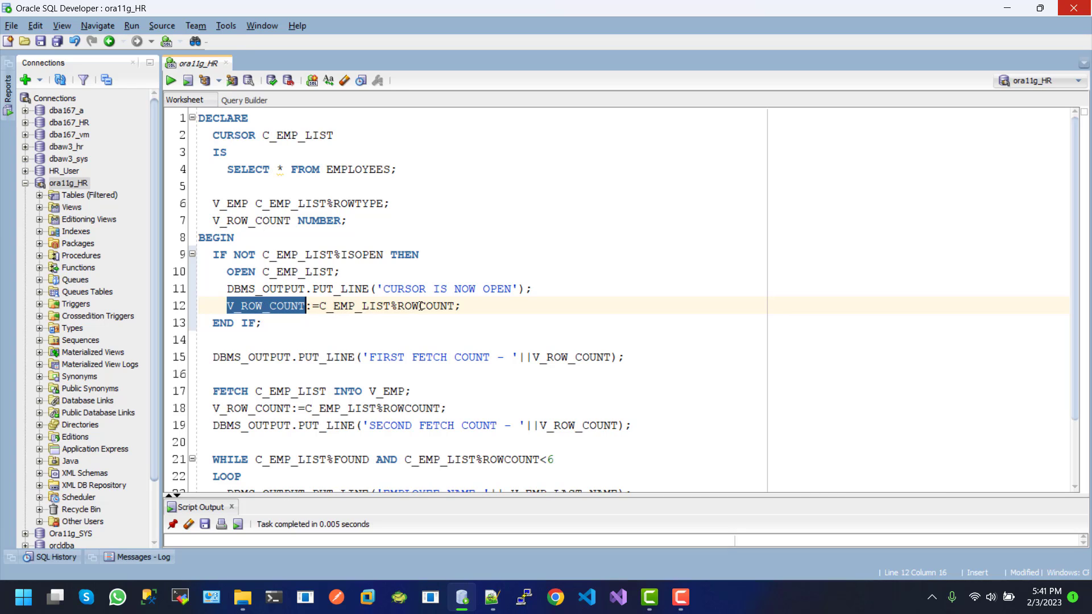
double_click(351, 306)
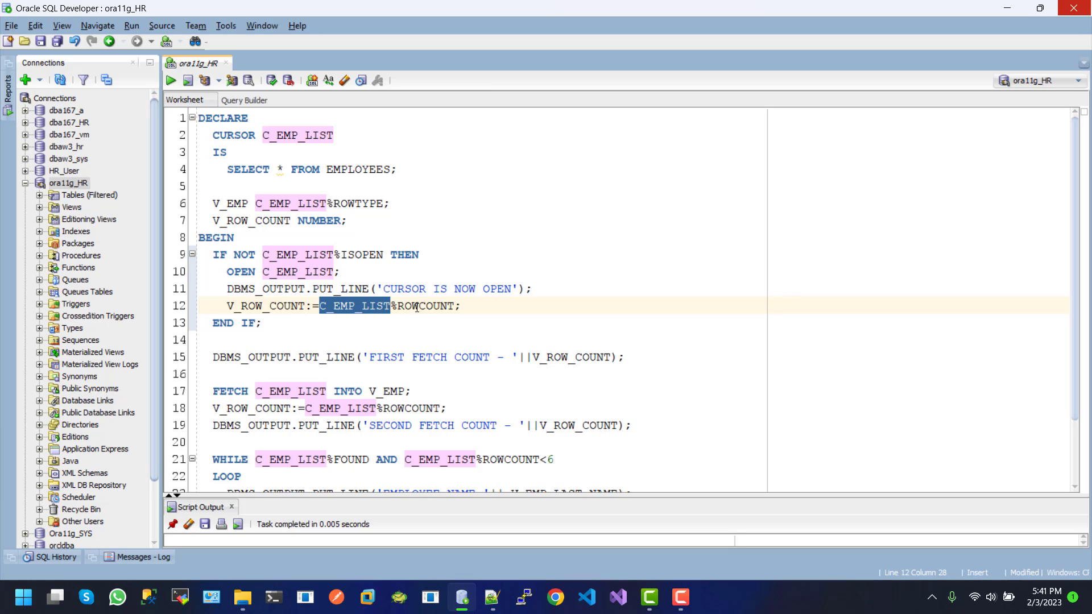
drag(265, 323, 213, 254)
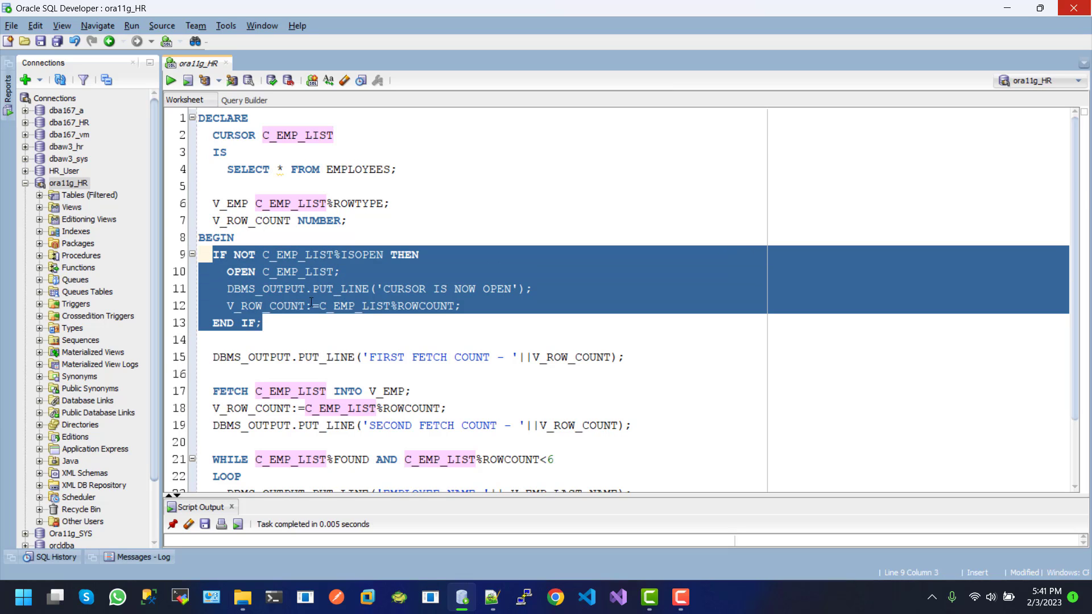
scroll(216, 278, down, 3)
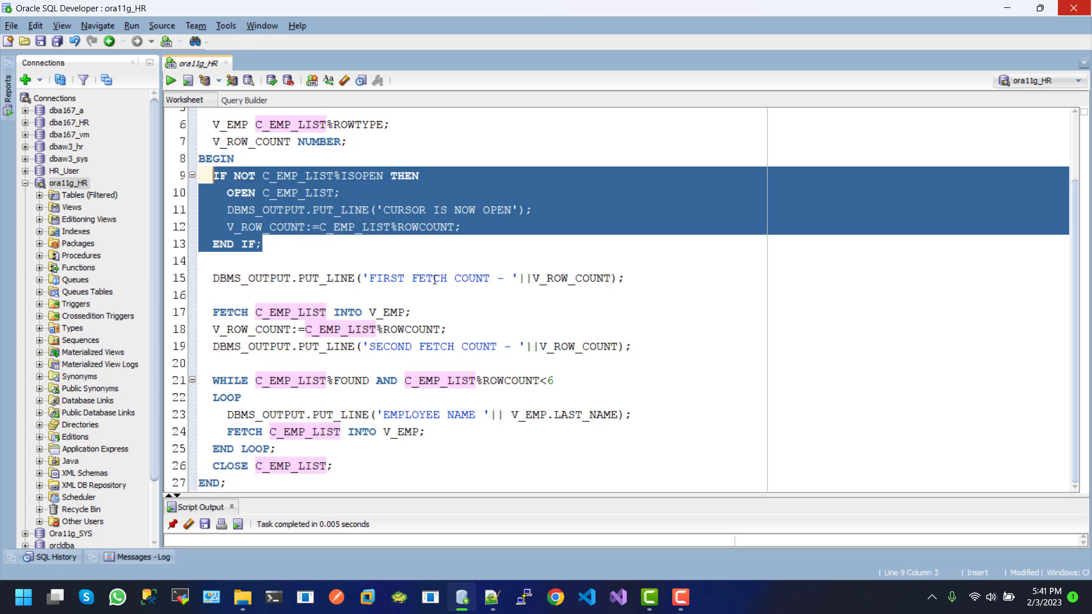
double_click(557, 278)
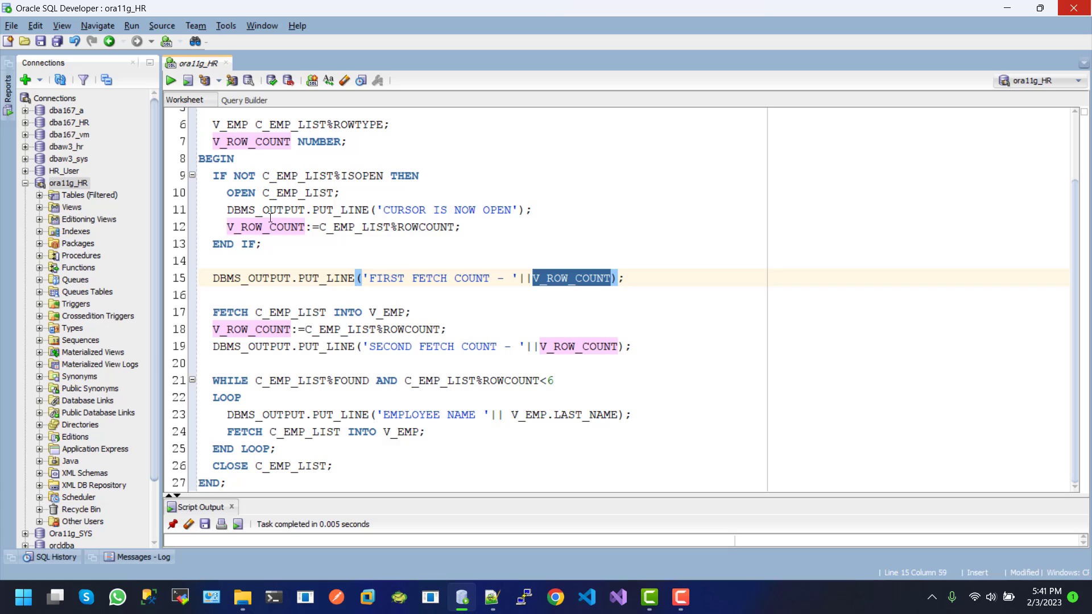
drag(221, 226, 315, 226)
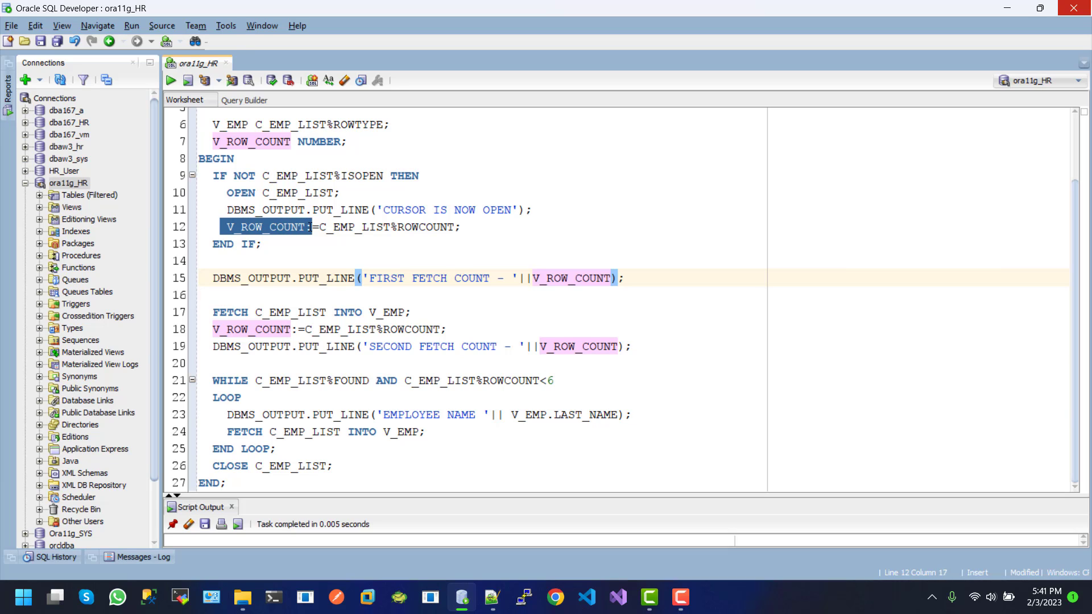
double_click(573, 278)
key(shift+Right)
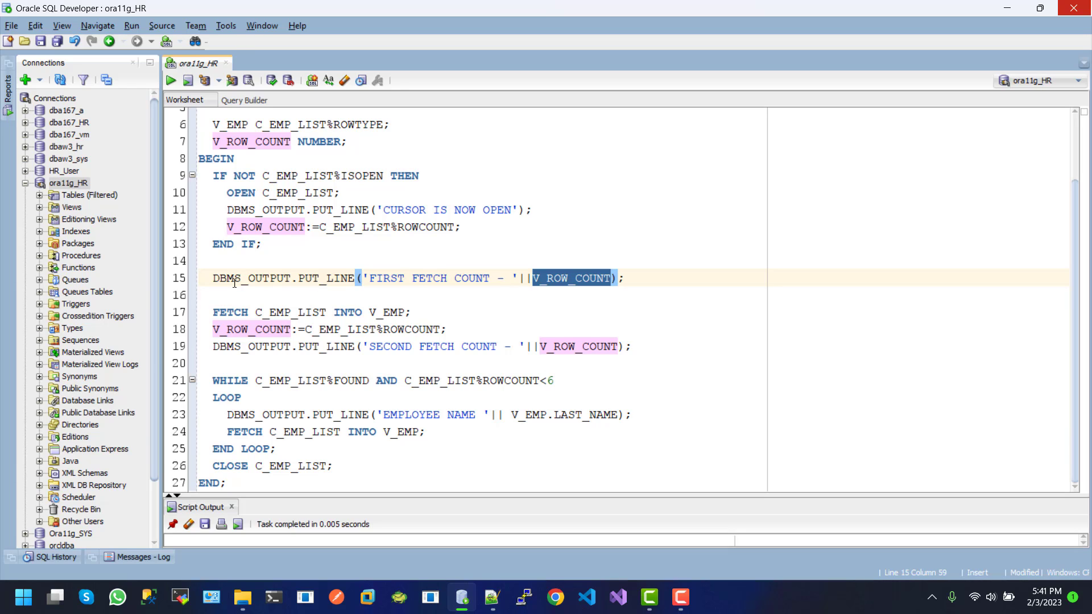
drag(227, 279, 458, 278)
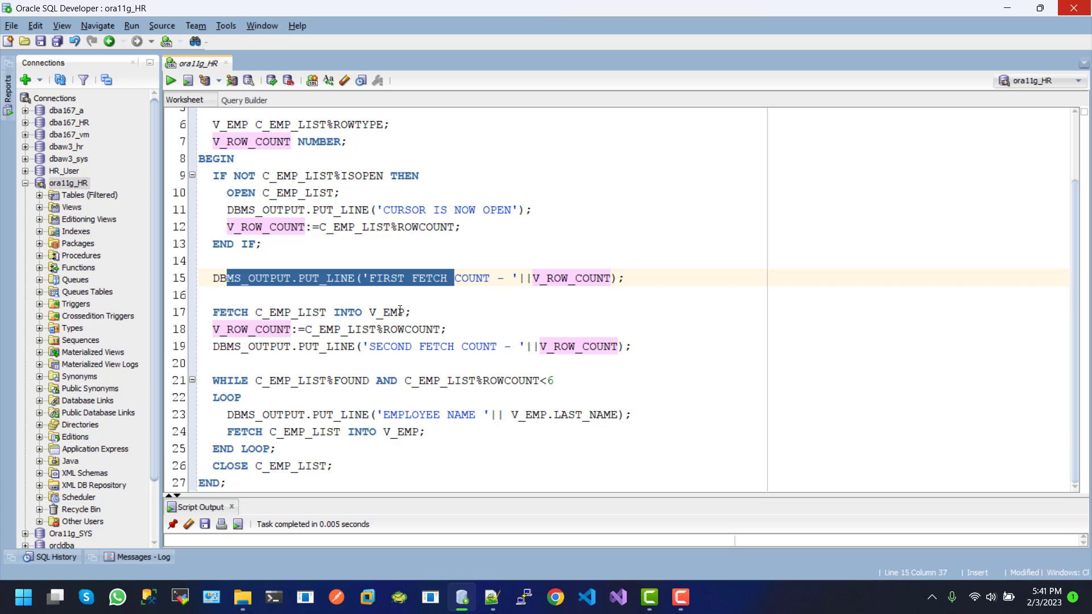
drag(401, 313, 373, 313)
drag(249, 312, 398, 312)
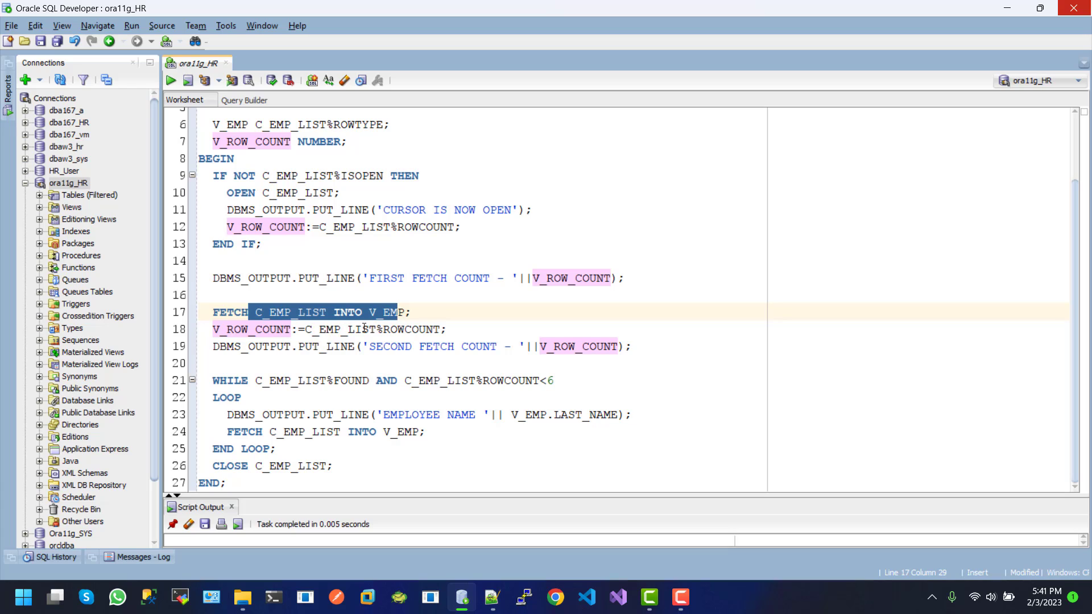
drag(305, 329, 446, 329)
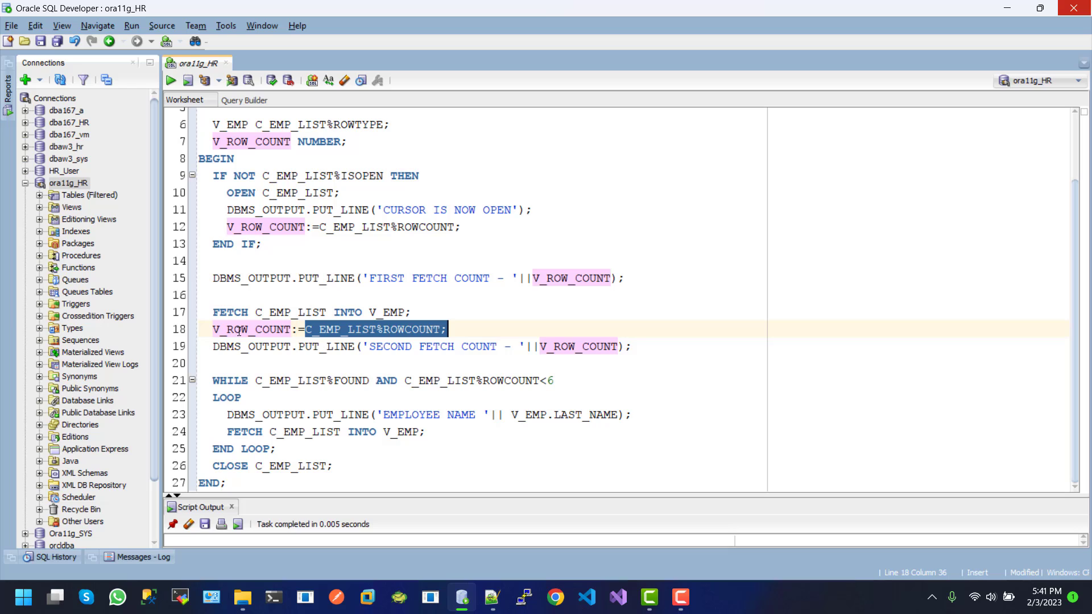
click(282, 329)
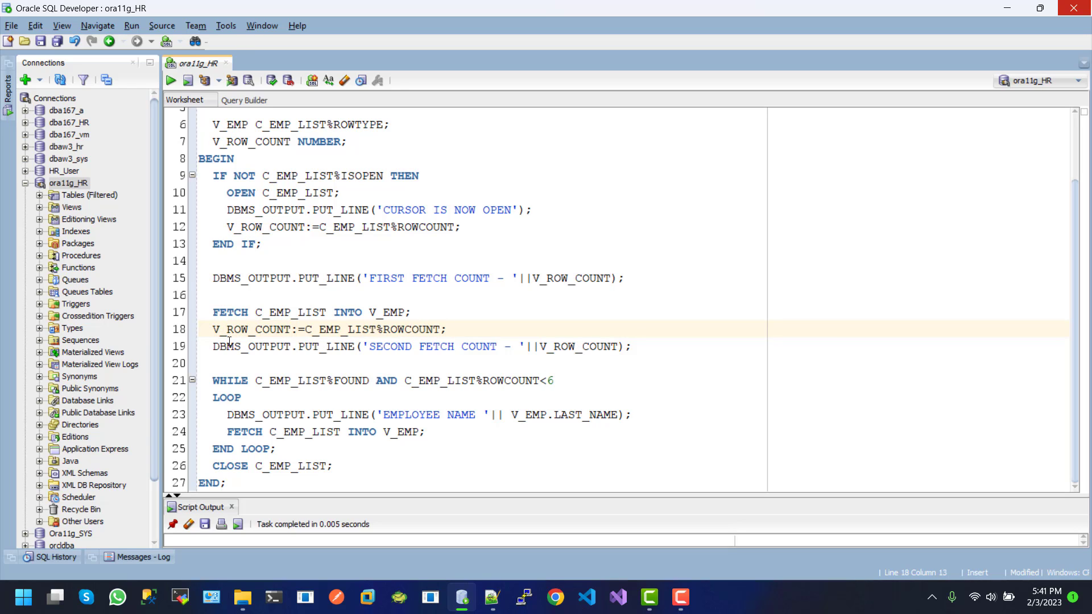
drag(213, 346, 328, 346)
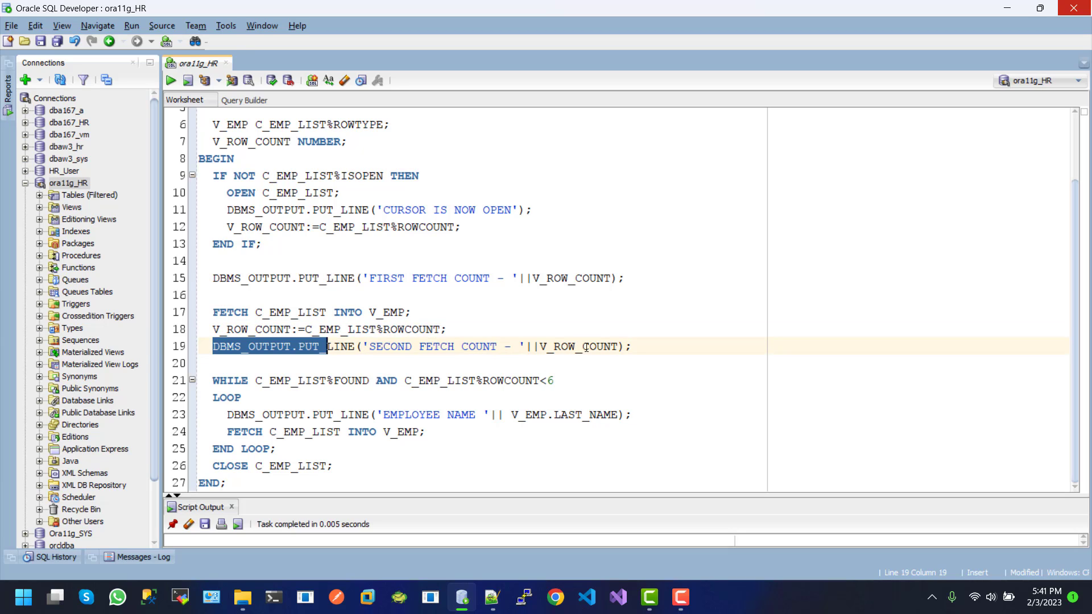
drag(634, 346, 212, 347)
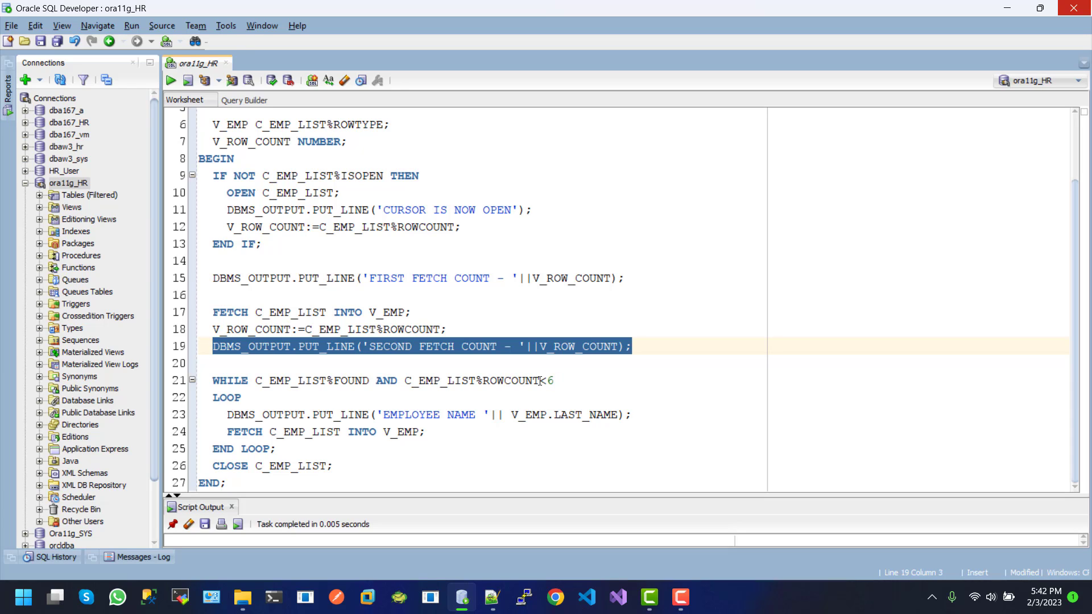
- Highlight the row limit, LOOP, V_EMP print, fetch and CLOSE lines, then enlarge Script Output
drag(563, 380, 406, 381)
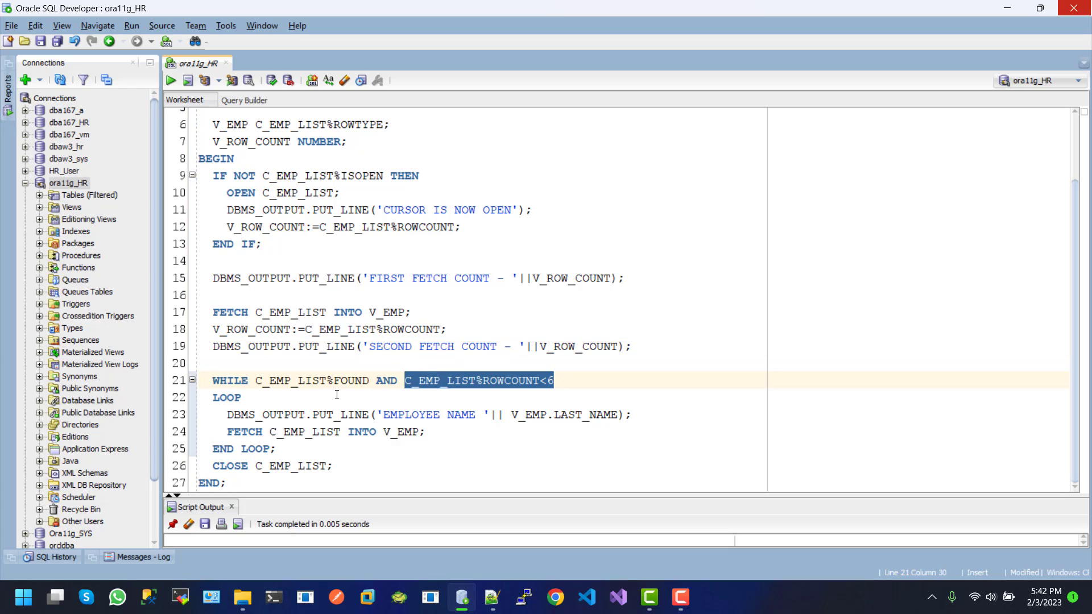
double_click(225, 397)
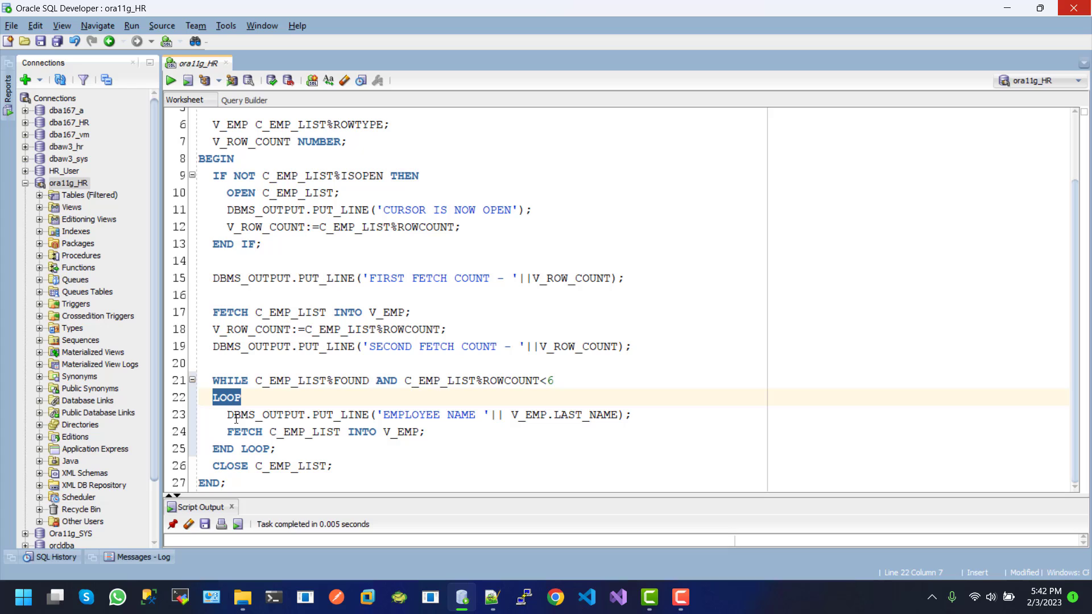
double_click(527, 418)
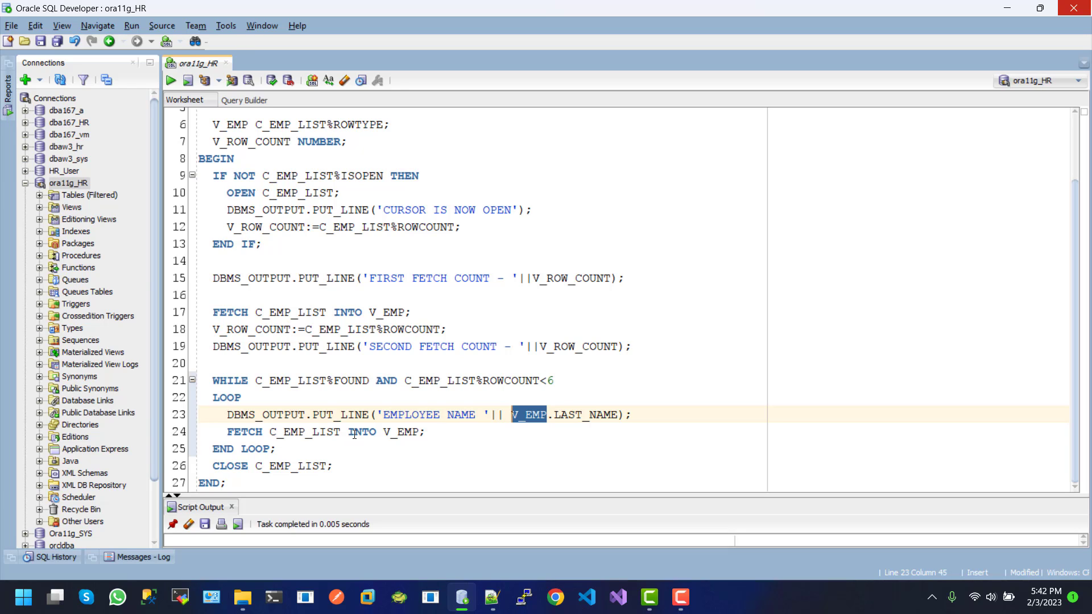
drag(424, 432, 292, 433)
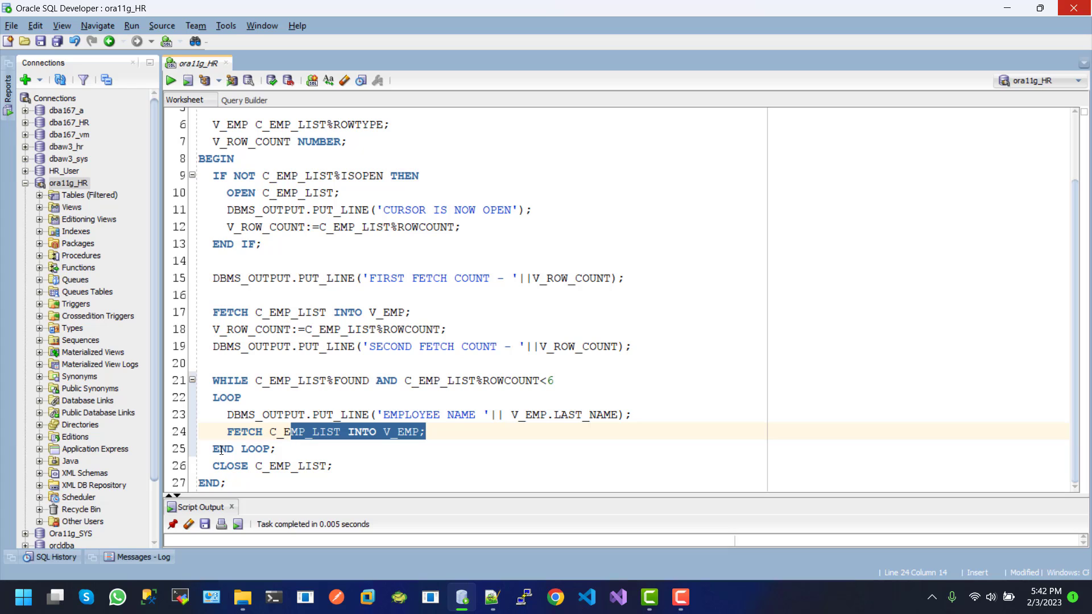
drag(219, 466, 277, 465)
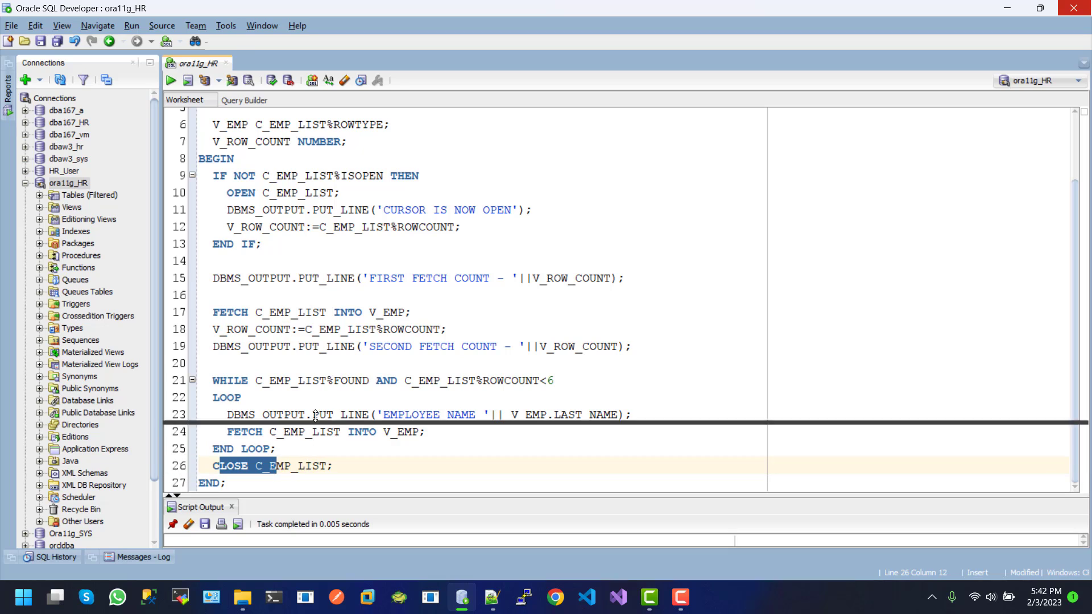
drag(307, 494, 307, 303)
- Run the cursor block and verify the CURSOR IS NOW OPEN and FIRST FETCH COUNT - 0 output
click(298, 226)
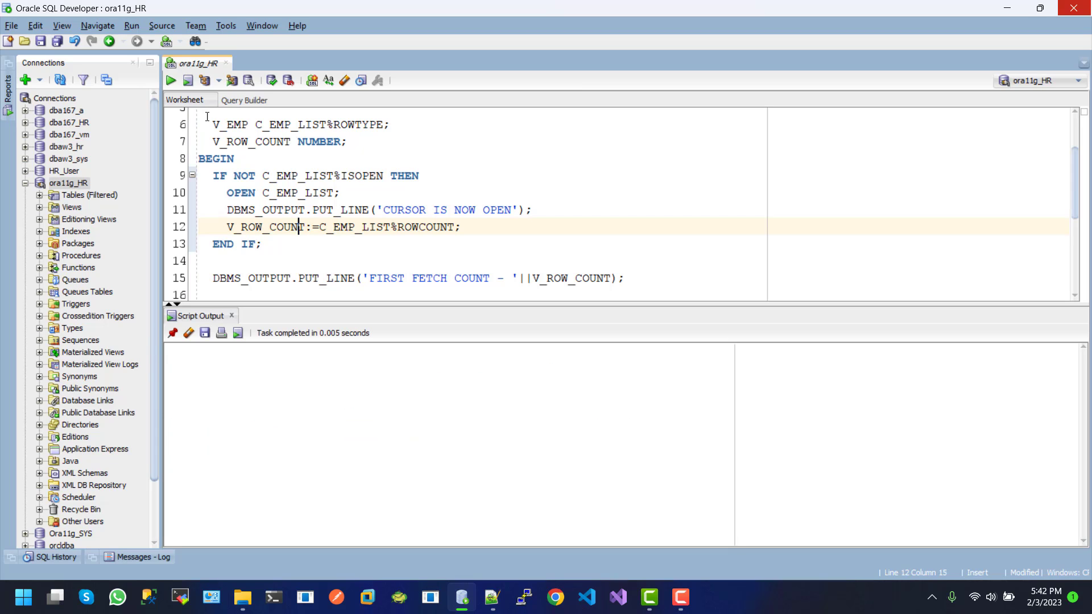
click(171, 83)
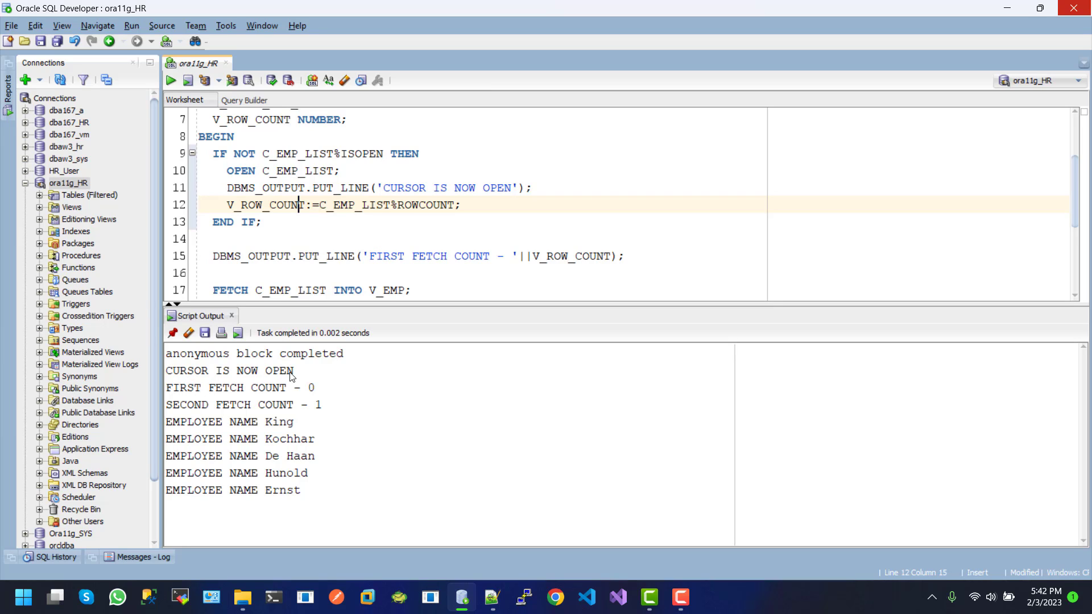
scroll(378, 210, up, 1)
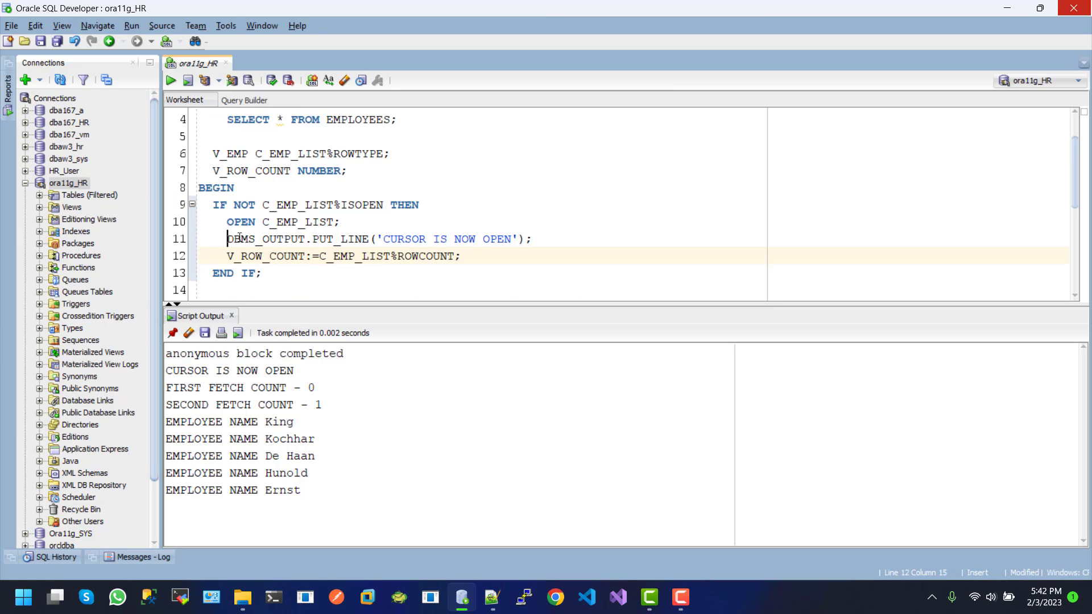
drag(226, 239, 533, 239)
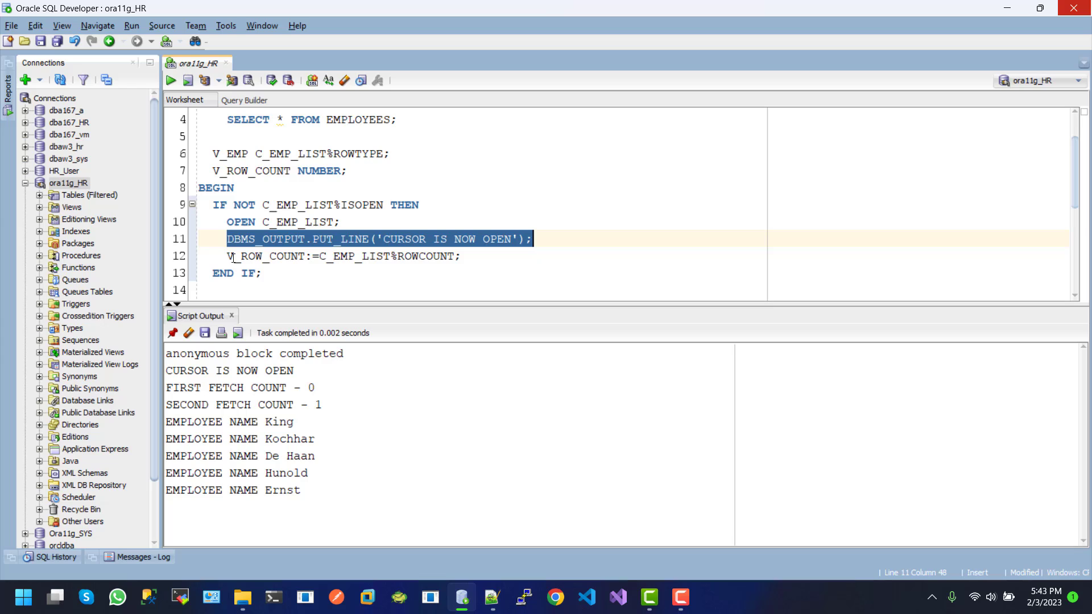
drag(176, 392, 282, 391)
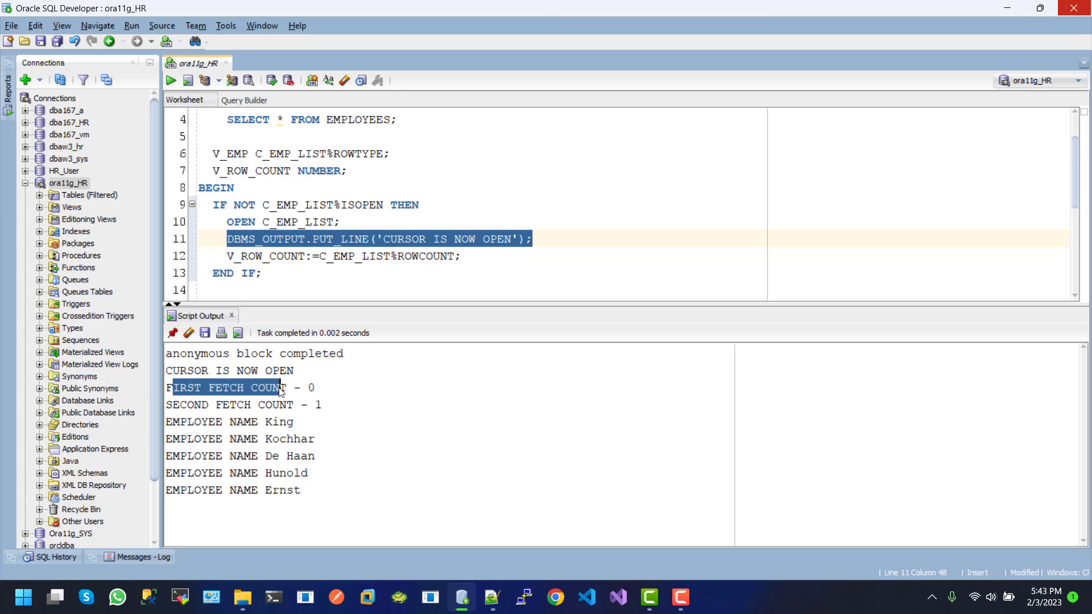
double_click(311, 388)
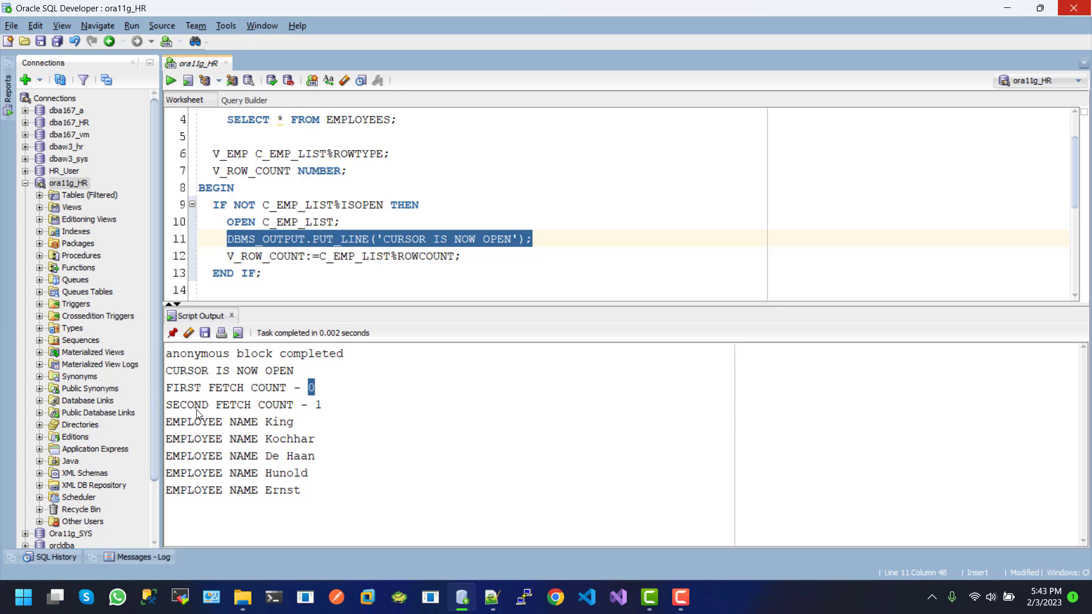
click(317, 390)
scroll(331, 285, down, 1)
scroll(331, 284, down, 1)
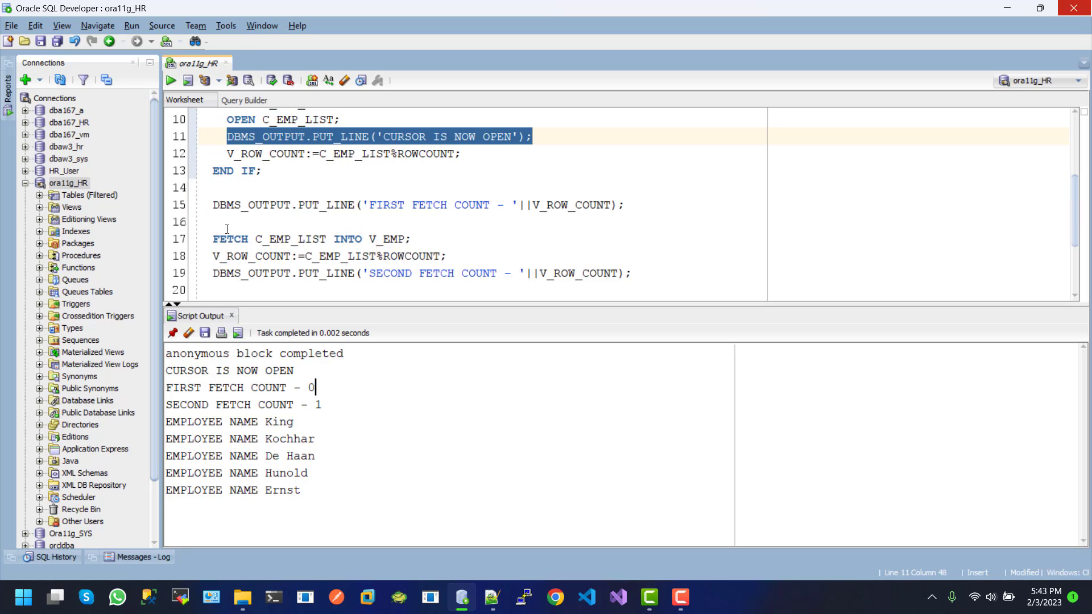
drag(212, 239, 448, 255)
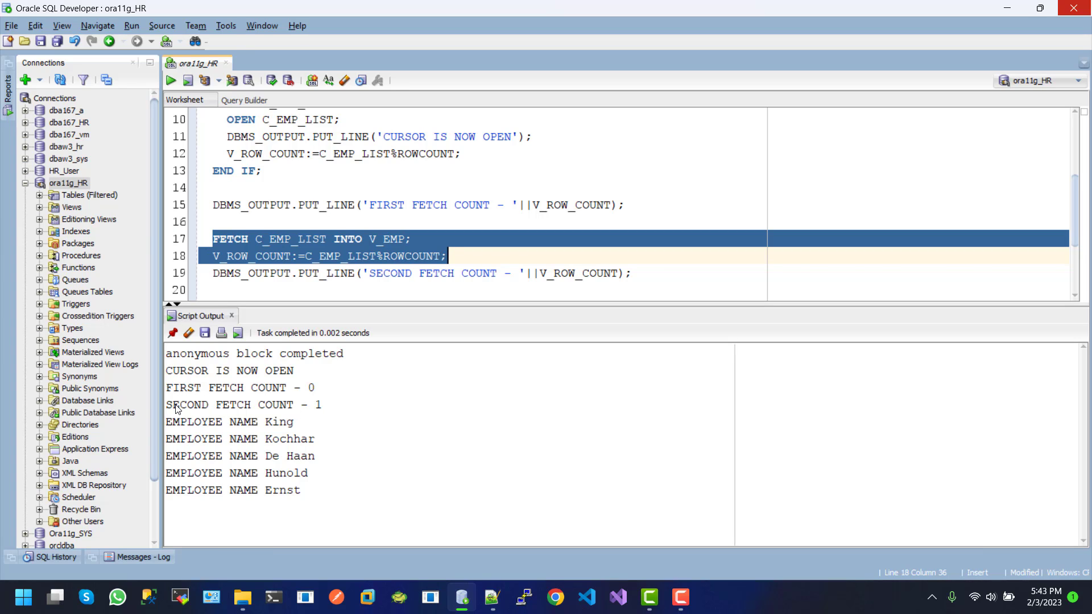
drag(171, 410, 317, 408)
double_click(317, 405)
scroll(390, 282, down, 3)
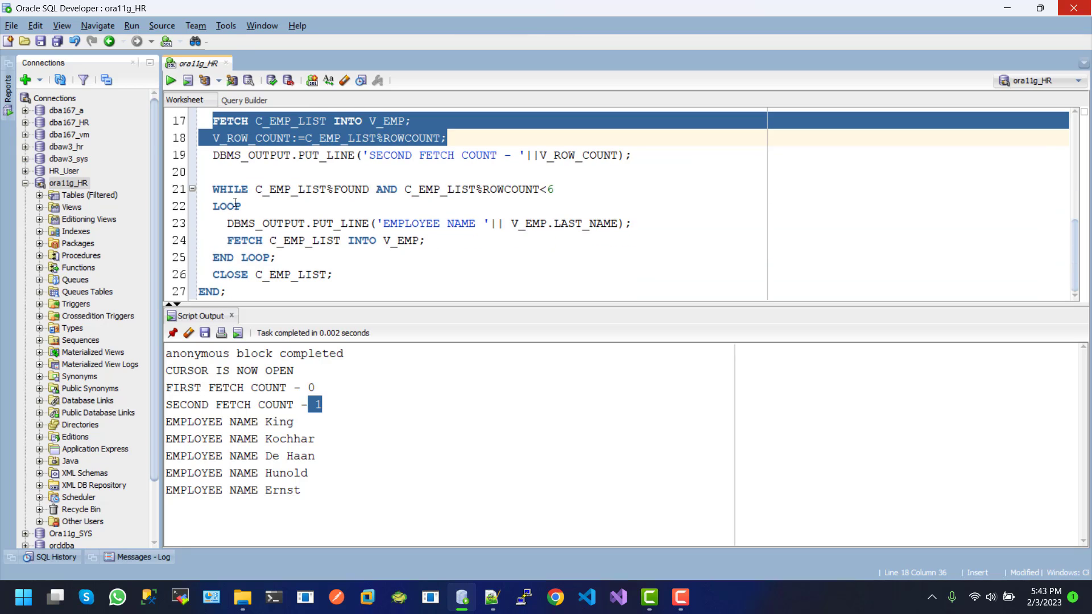
drag(213, 189, 339, 274)
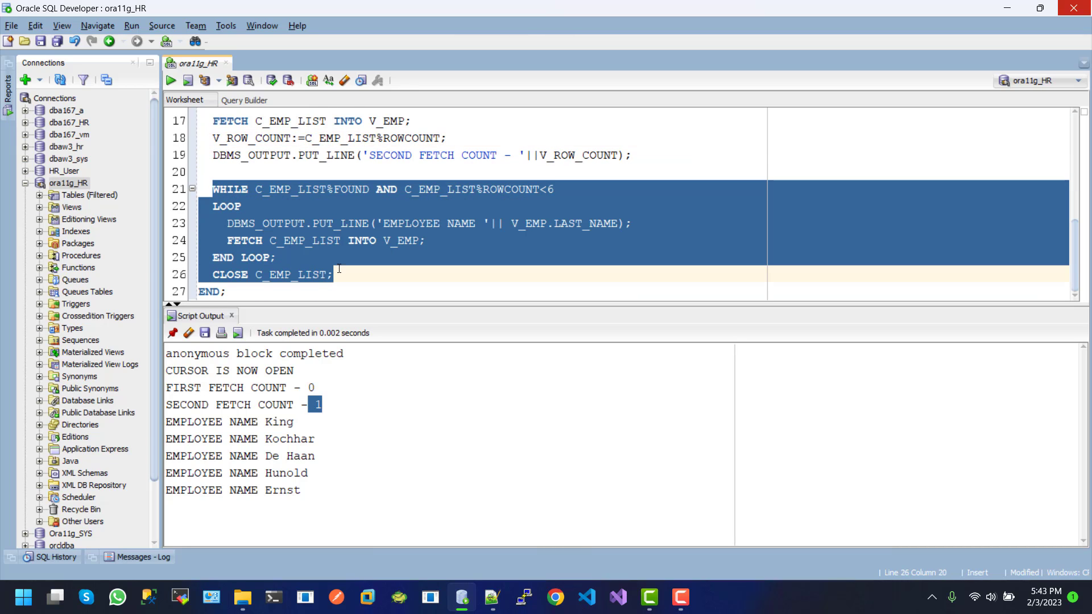
click(548, 188)
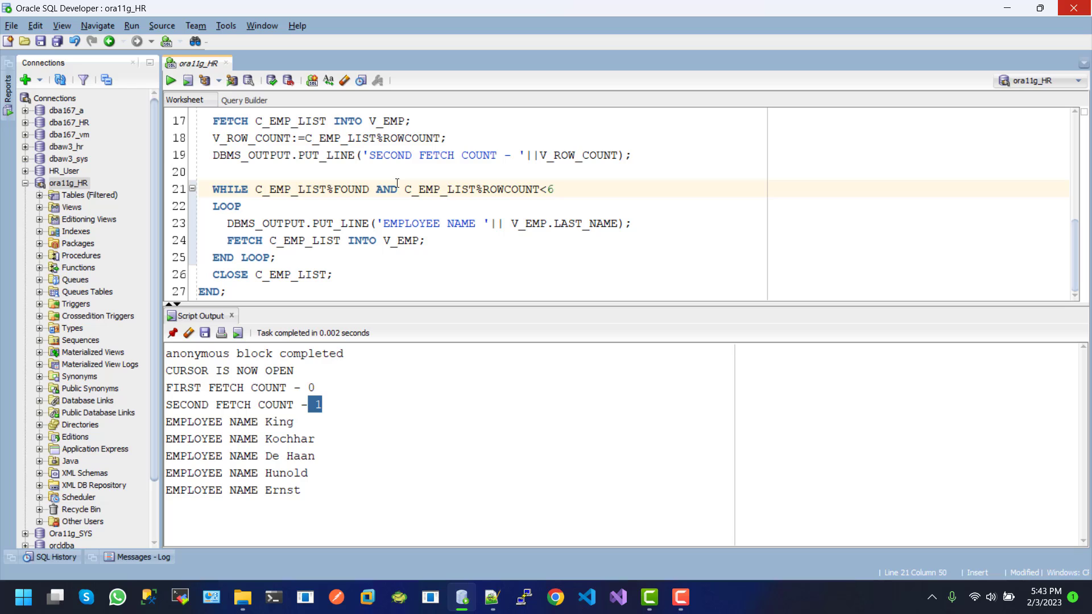
drag(375, 188, 555, 189)
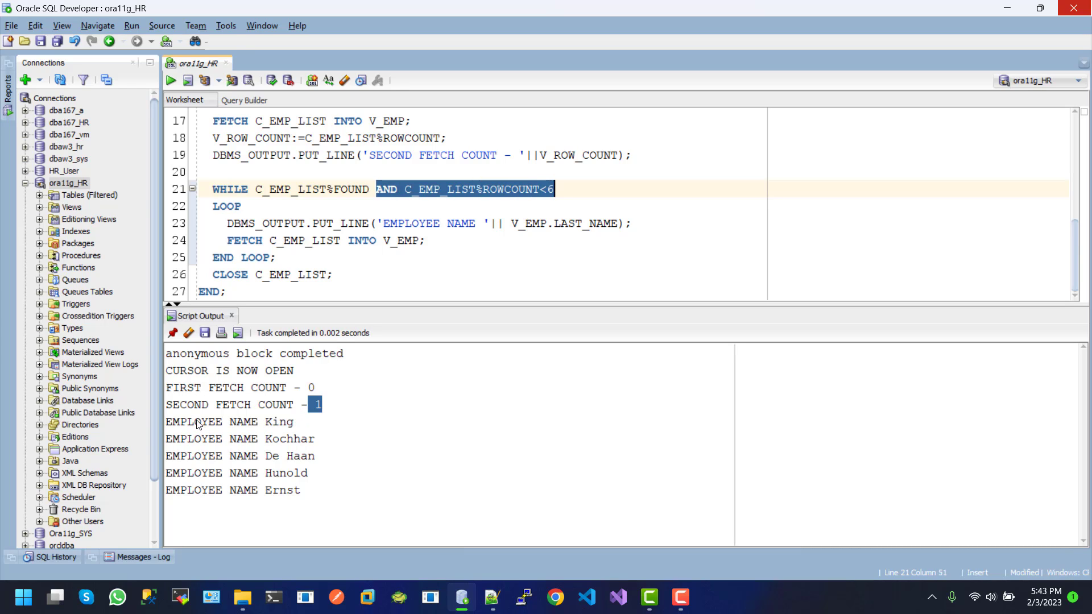
drag(274, 422, 195, 421)
double_click(281, 422)
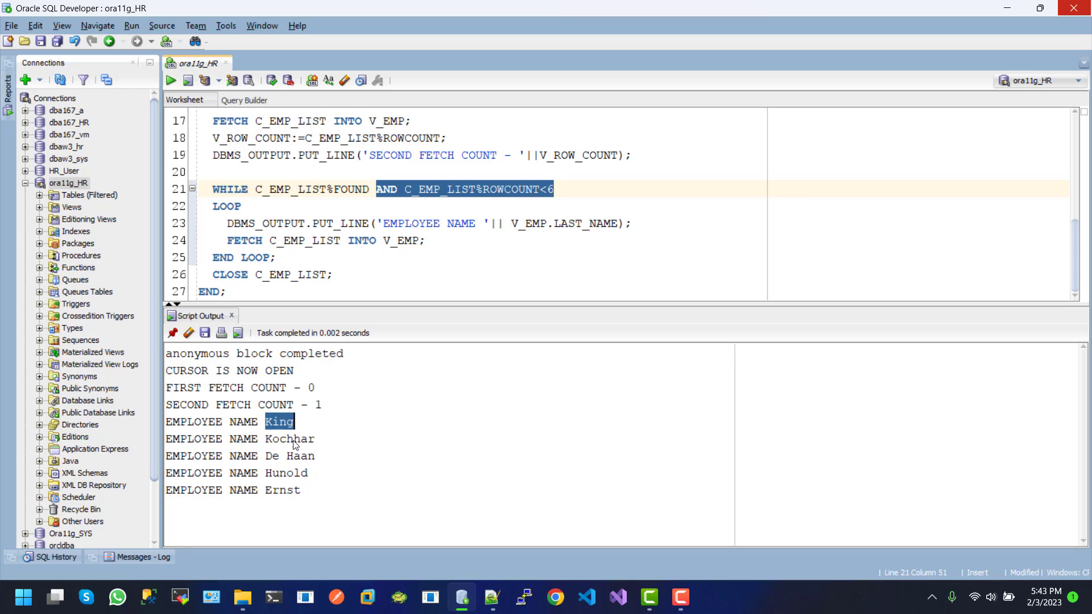
click(294, 439)
double_click(294, 439)
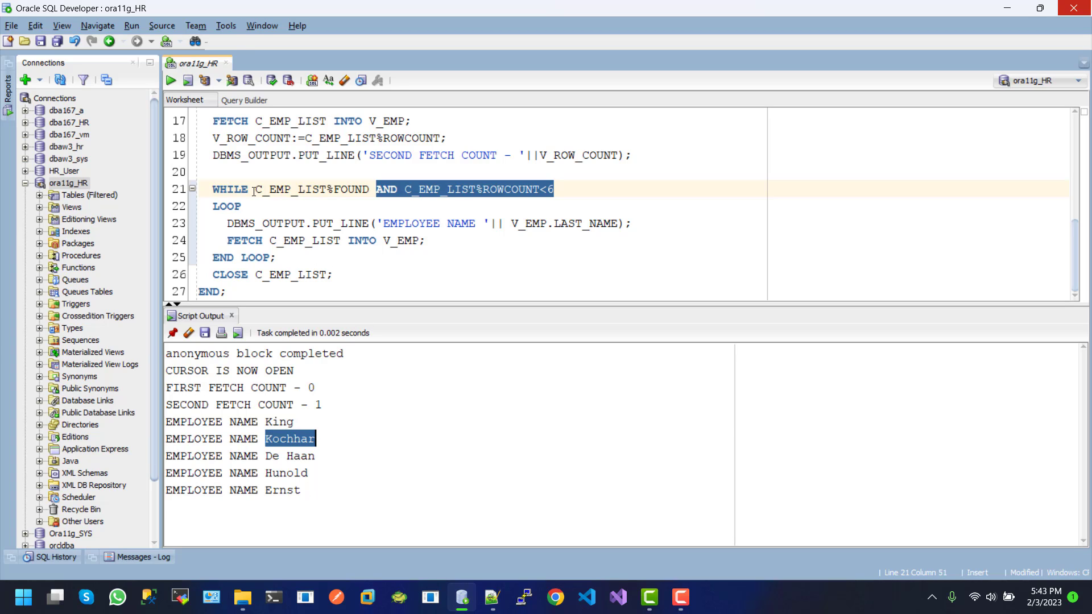
drag(212, 206, 276, 257)
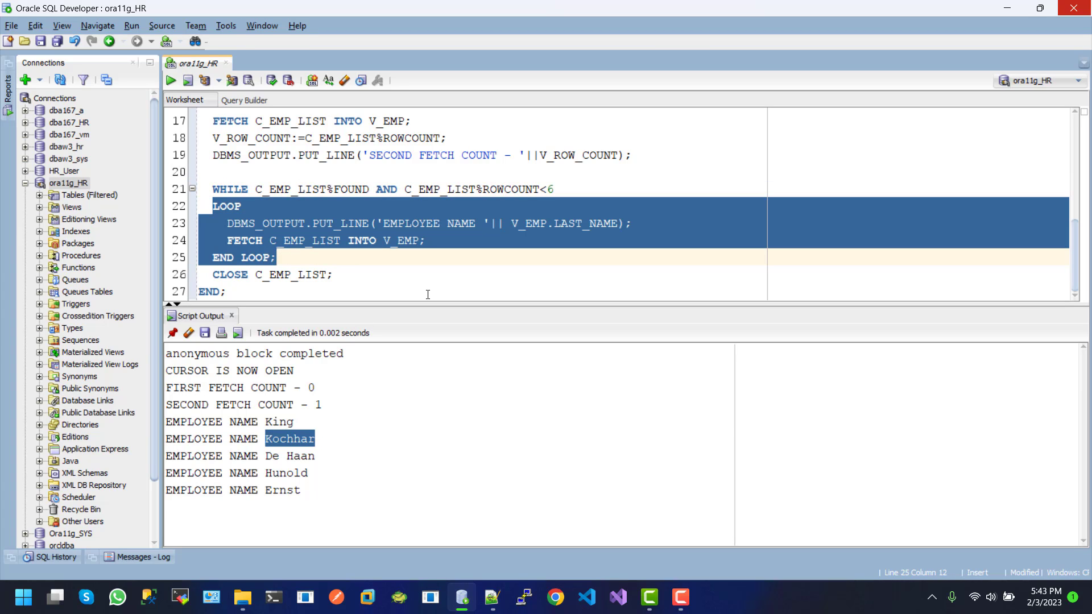